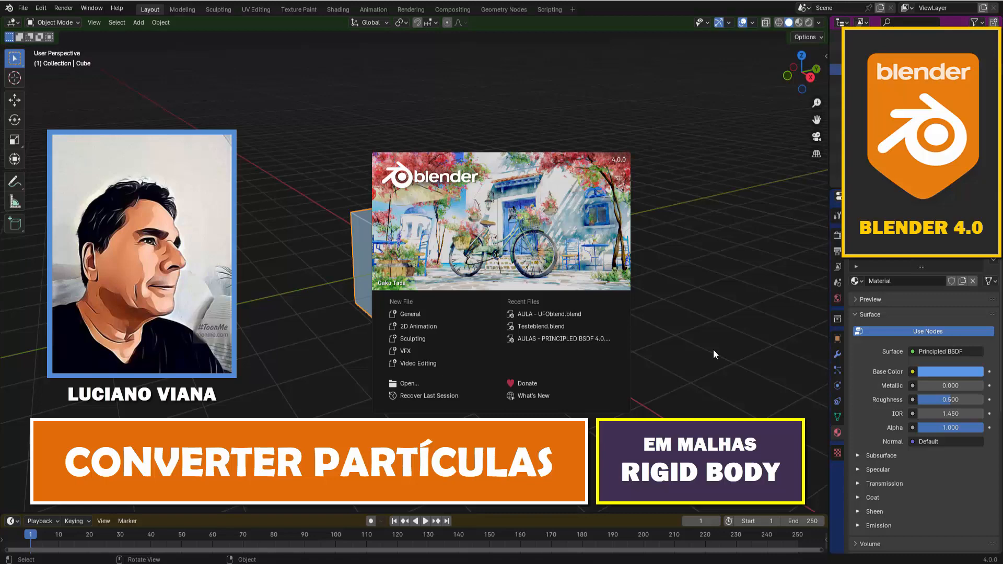
Dismiss the splash screen and delete the default cube from the scene
{"action": "left_click", "coordinate": [713, 350]}
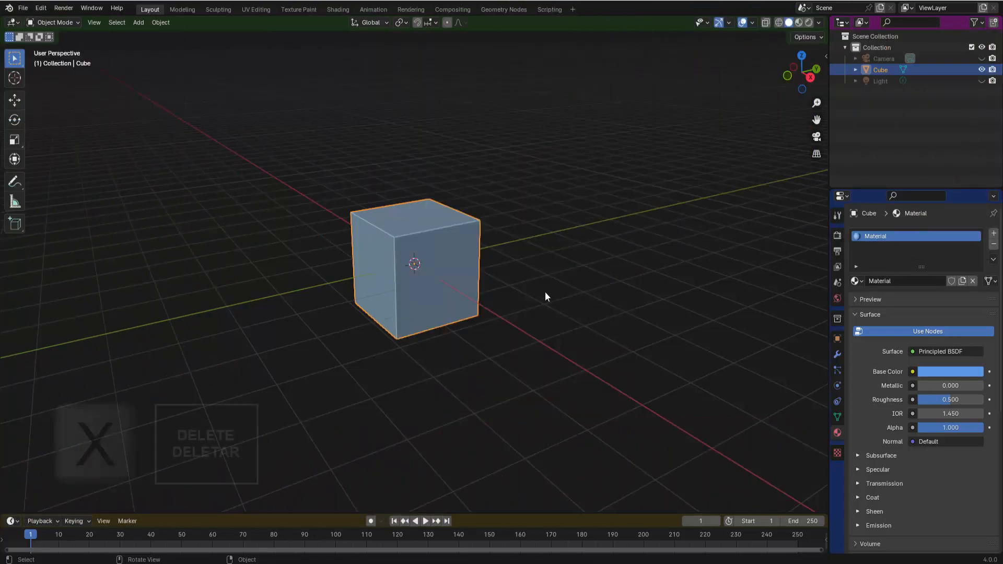
{"action": "key", "text": "x"}
{"action": "left_click", "coordinate": [578, 211]}
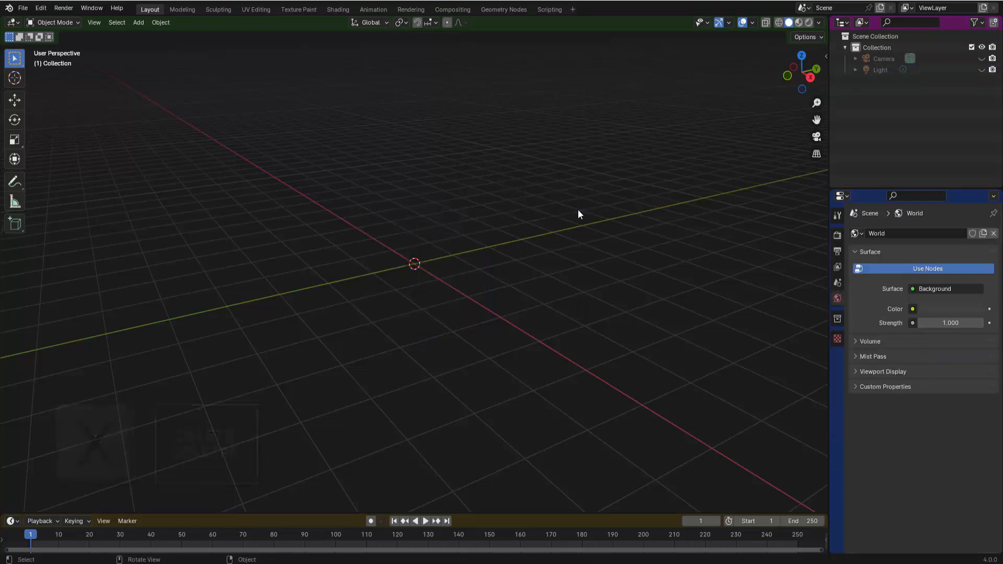
Add a plane mesh and move it straight up along the Z axis, well above the grid
{"action": "left_click", "coordinate": [140, 23]}
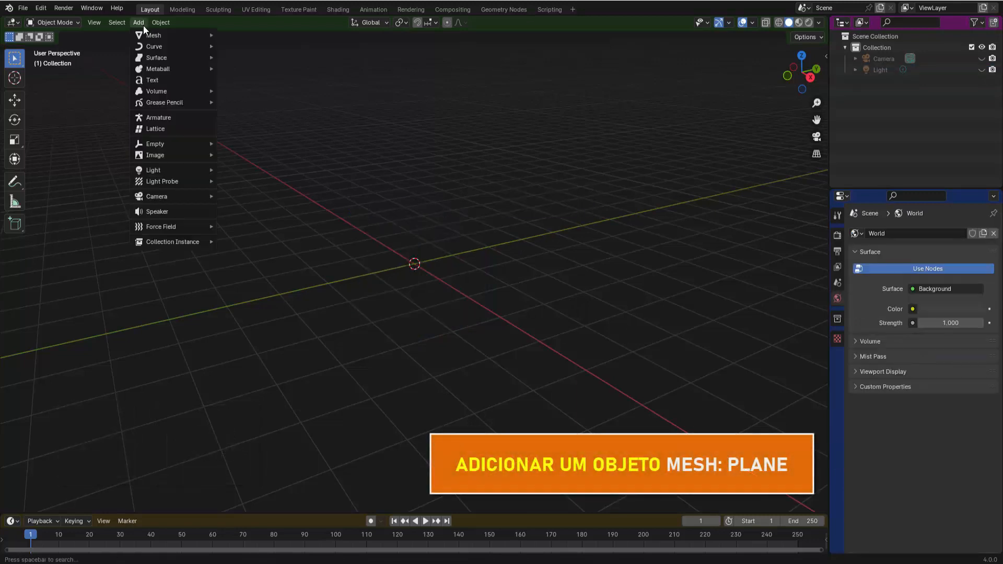
{"action": "mouse_move", "coordinate": [146, 35]}
{"action": "left_click", "coordinate": [246, 35]}
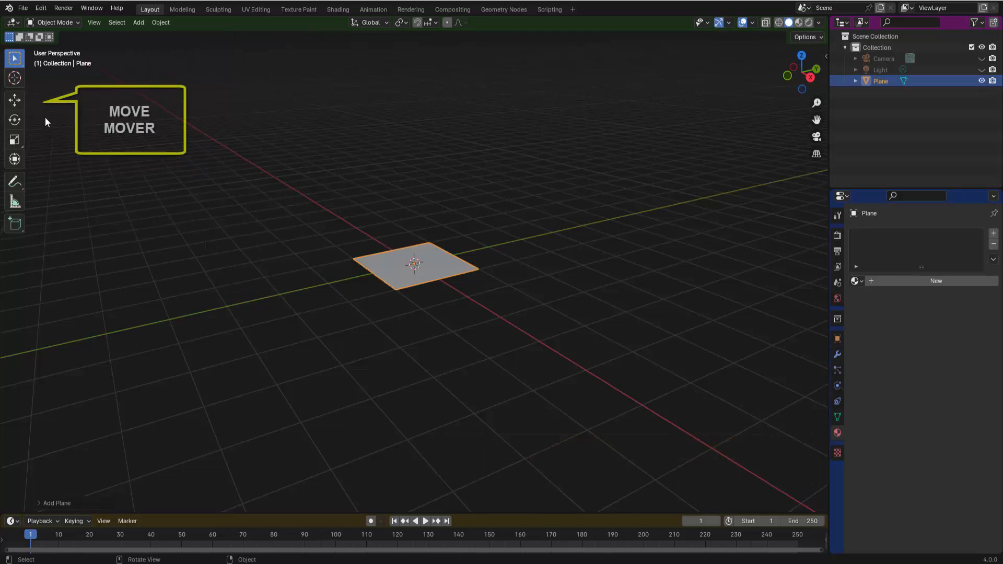
{"action": "left_click", "coordinate": [21, 104]}
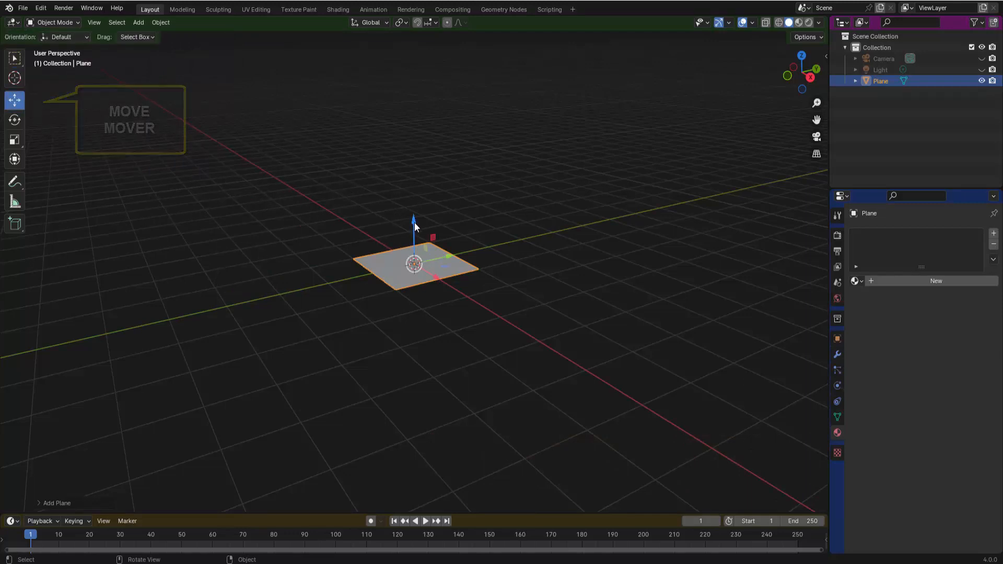
{"action": "left_click_drag", "start_coordinate": [415, 222], "coordinate": [413, 31]}
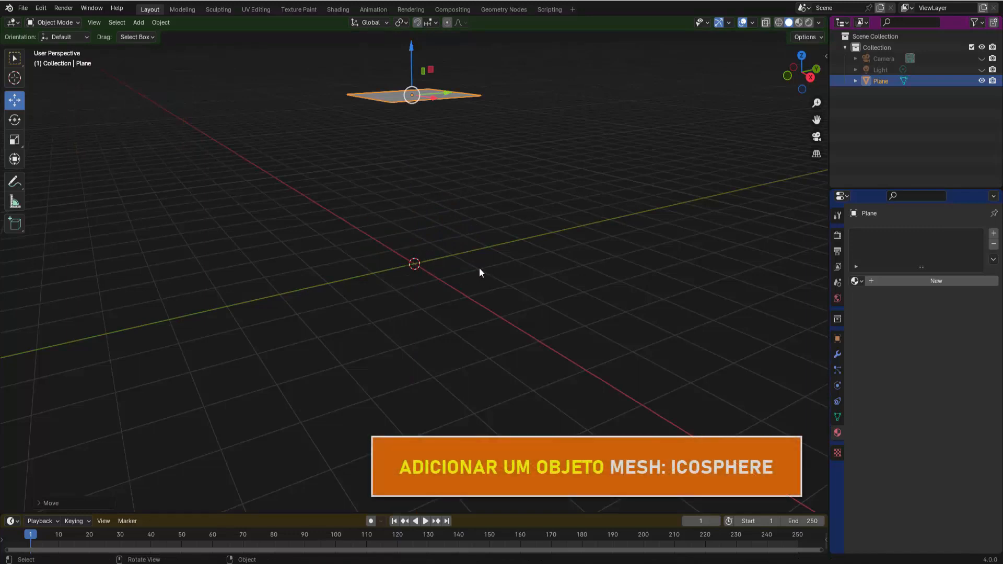
Add an ico sphere at the origin and move it along the positive Y axis, well away from the plane
{"action": "left_click", "coordinate": [139, 23]}
{"action": "mouse_move", "coordinate": [146, 35]}
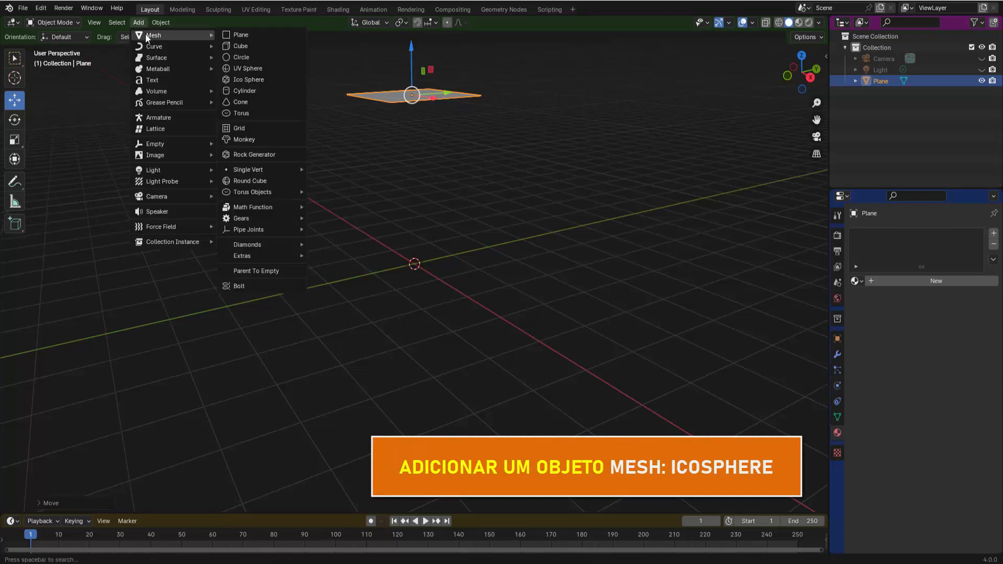
{"action": "left_click", "coordinate": [244, 78]}
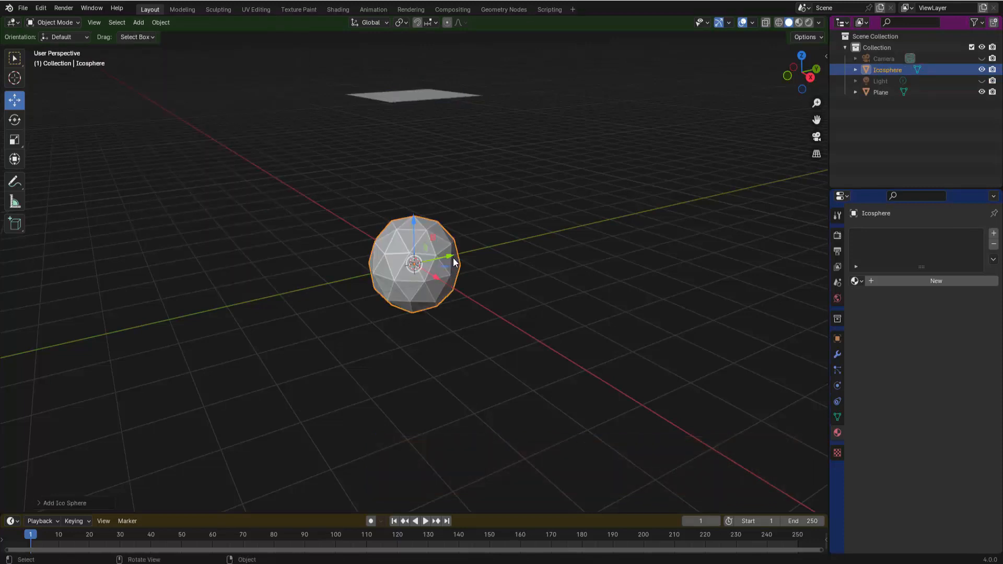
{"action": "left_click_drag", "start_coordinate": [451, 256], "coordinate": [813, 192]}
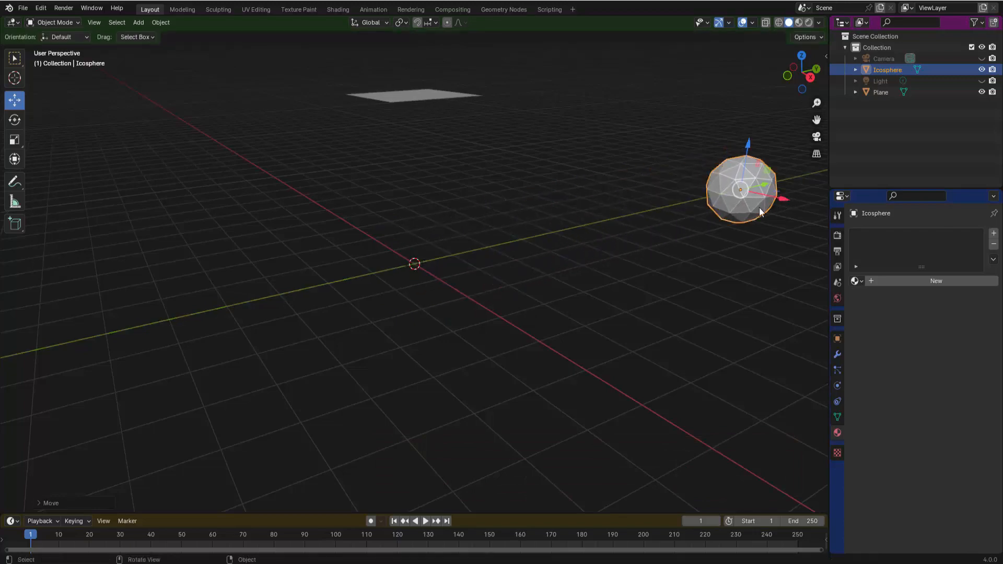
Add an emitter particle system to the plane and play the animation briefly to preview the emission
{"action": "left_click", "coordinate": [427, 99]}
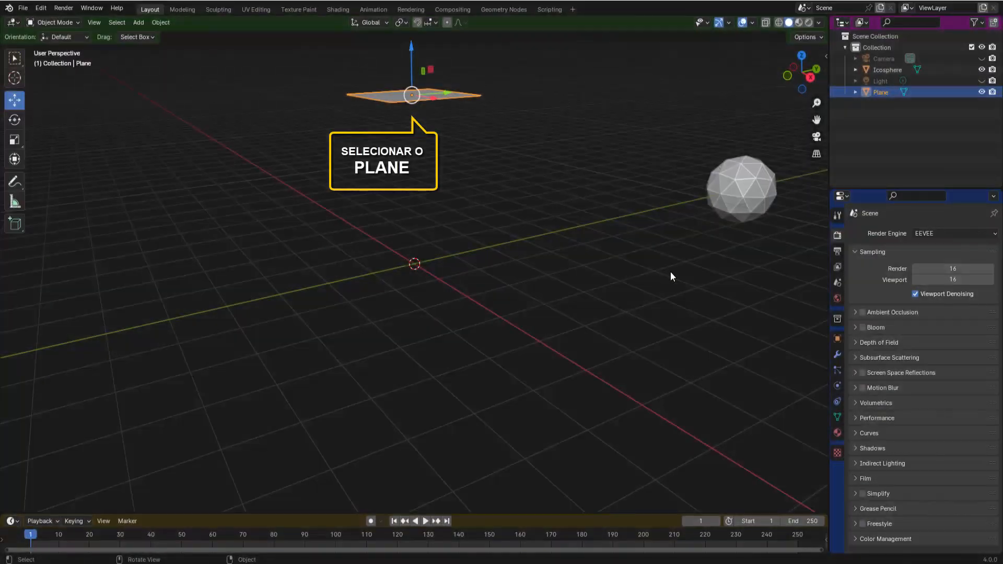
{"action": "left_click", "coordinate": [837, 370]}
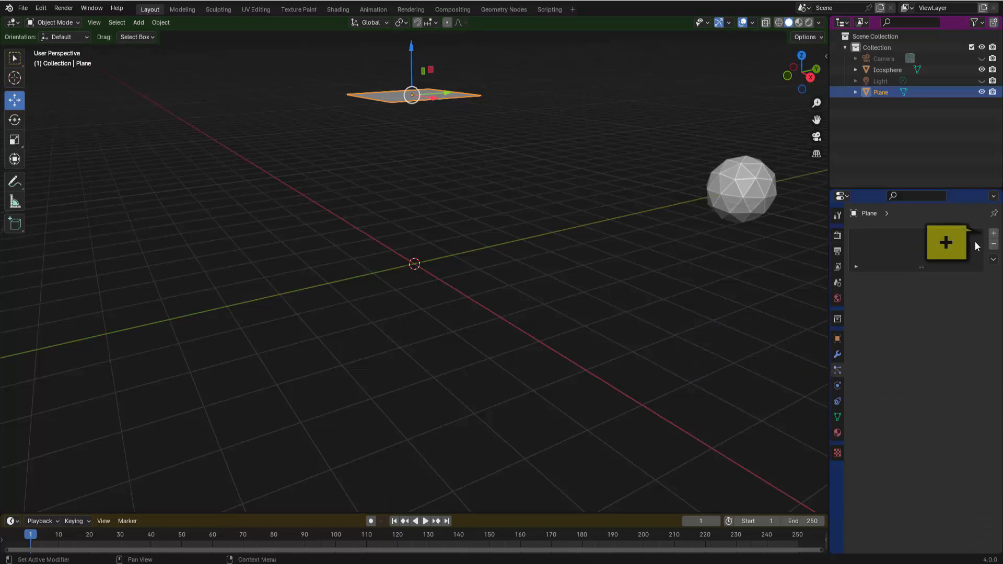
{"action": "left_click", "coordinate": [994, 233]}
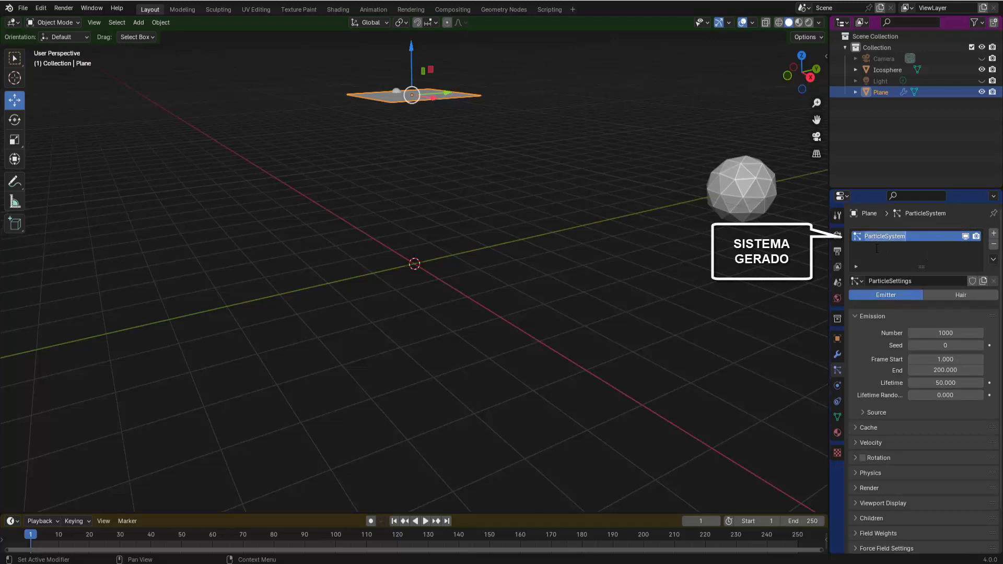
{"action": "left_click", "coordinate": [877, 249]}
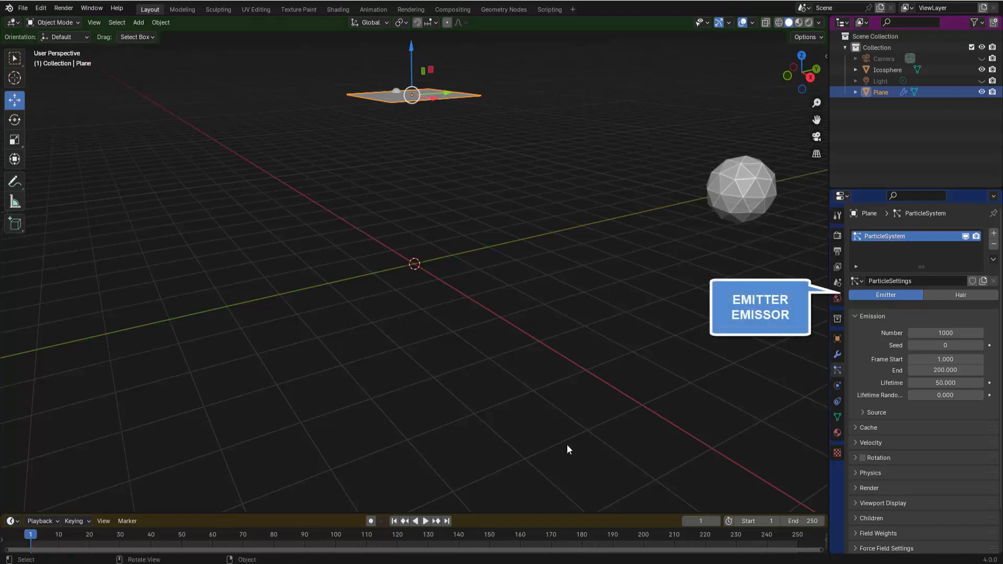
{"action": "left_click", "coordinate": [426, 522]}
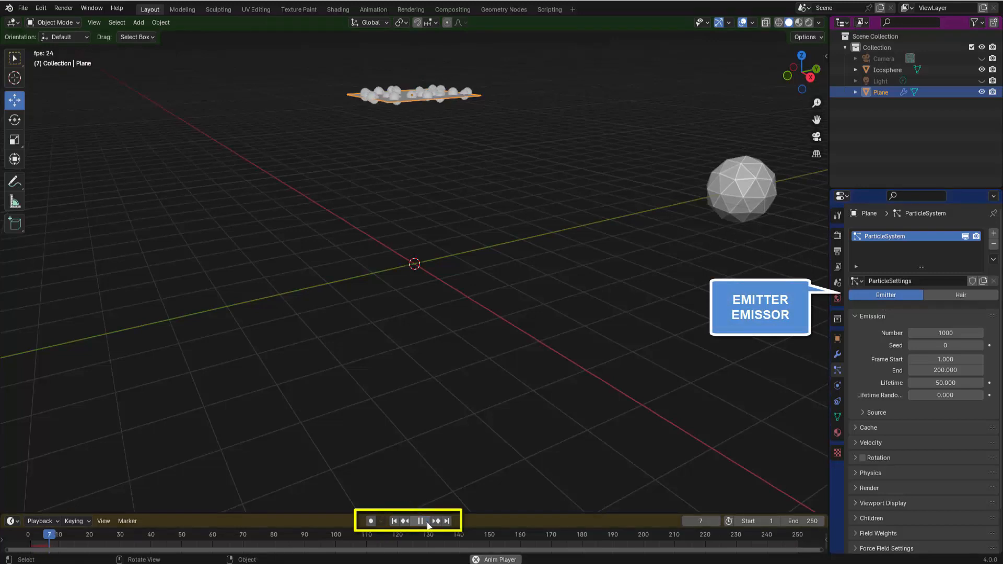
{"action": "left_click", "coordinate": [427, 522]}
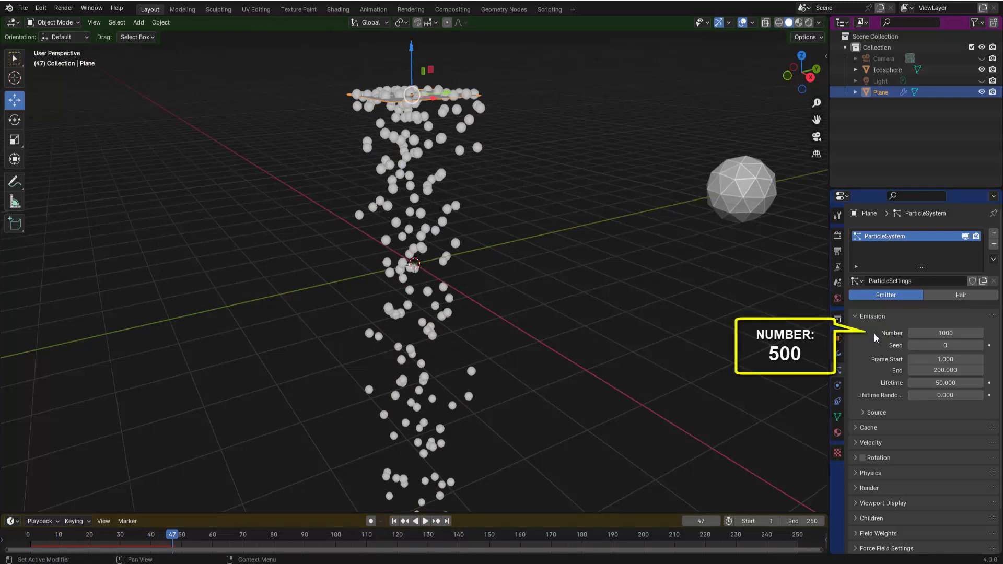
Set the particle emission number to 500 and the lifetime to 200, and preview the result in a short playback
{"action": "left_click", "coordinate": [921, 333]}
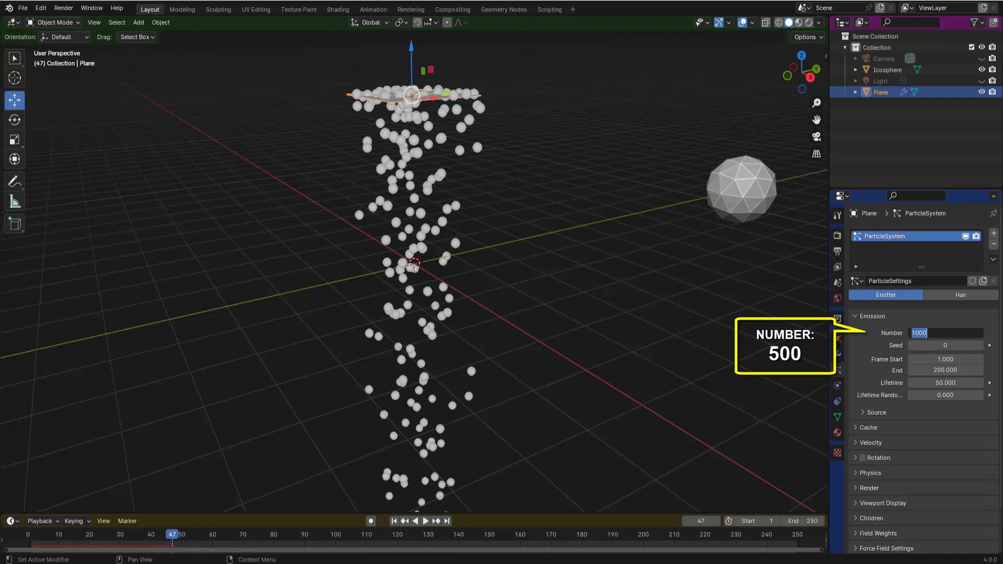
{"action": "type", "text": "500"}
{"action": "key", "text": "Return"}
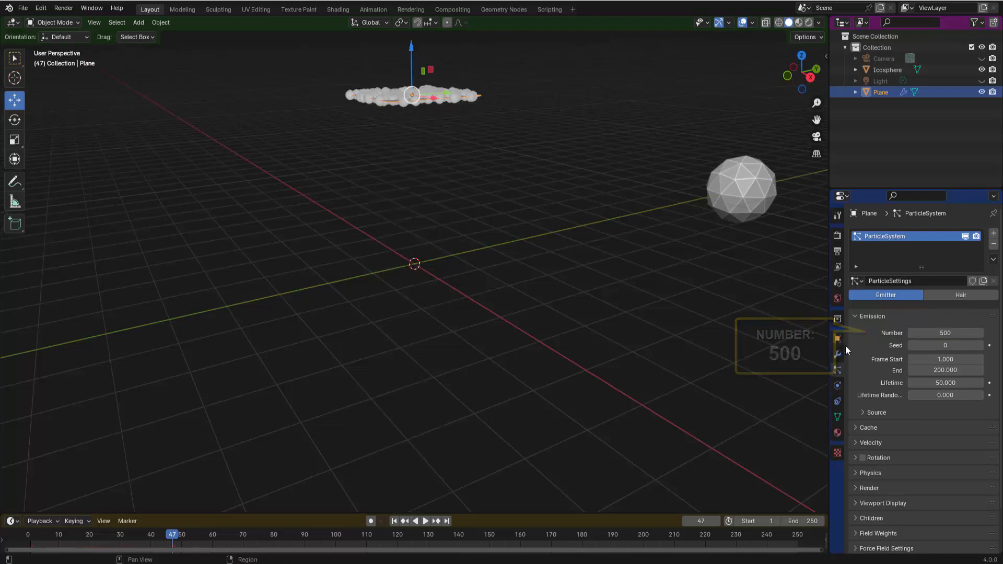
{"action": "left_click", "coordinate": [922, 384]}
{"action": "type", "text": "2"}
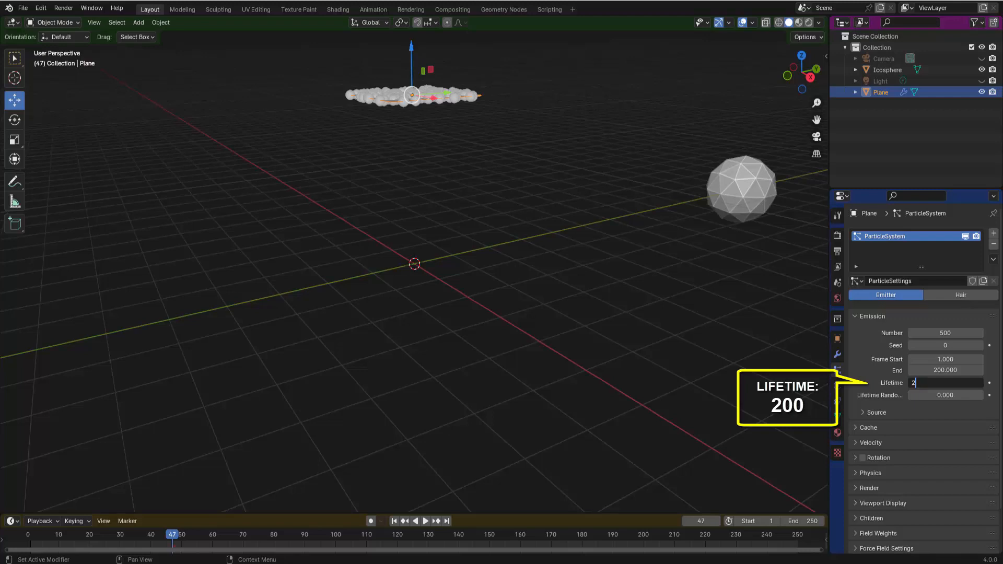
{"action": "type", "text": "00"}
{"action": "key", "text": "Return"}
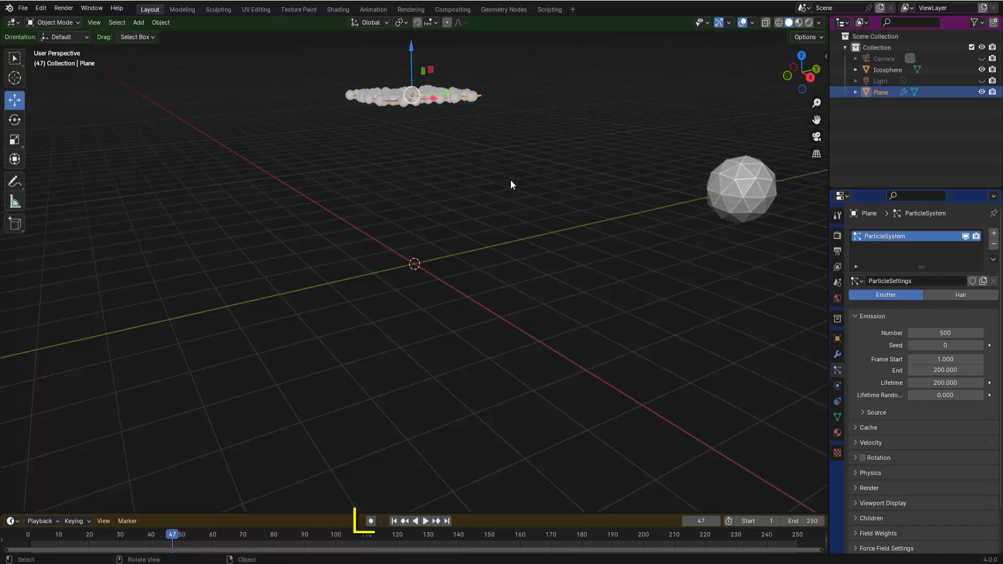
{"action": "left_click", "coordinate": [426, 521]}
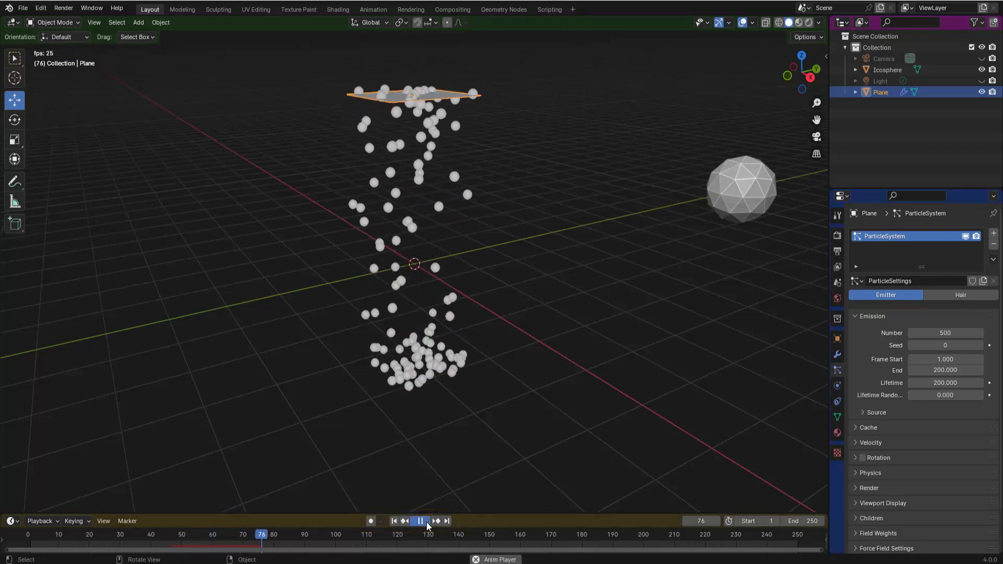
{"action": "left_click", "coordinate": [423, 521]}
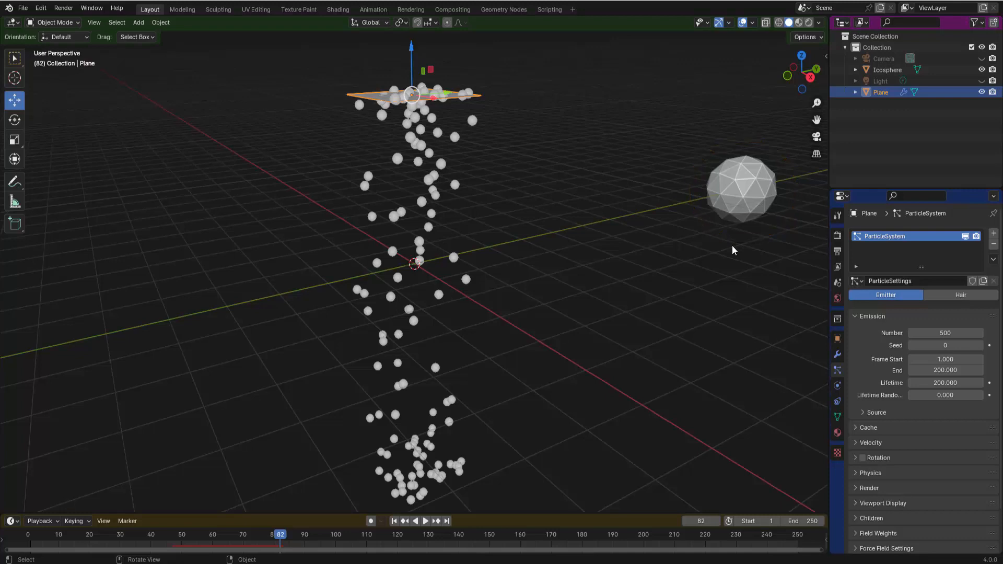
Render the plane's particles as Object, using the icosphere as the instance object
{"action": "scroll", "coordinate": [886, 382], "scroll_direction": "down", "scroll_amount": 3}
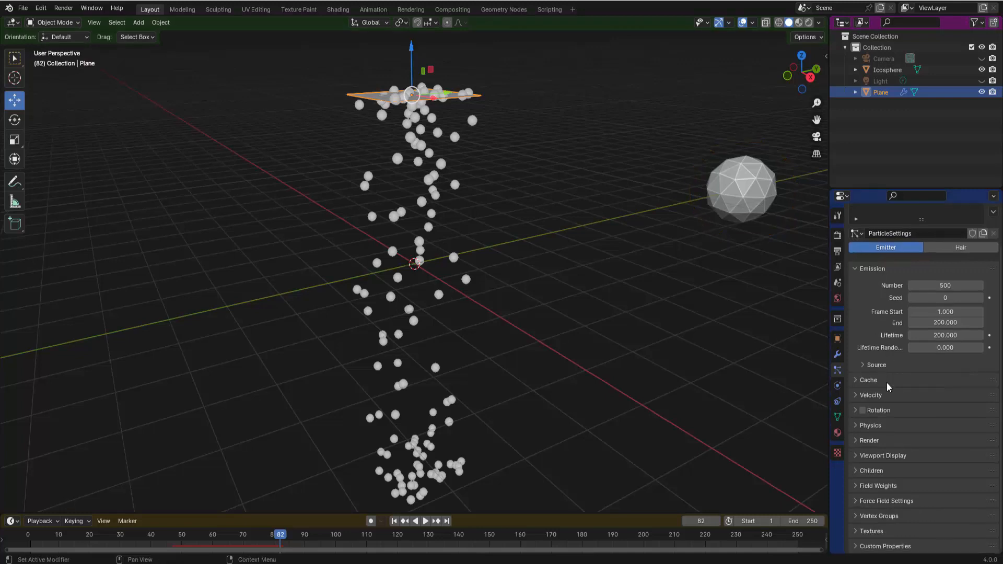
{"action": "left_click", "coordinate": [860, 441]}
{"action": "scroll", "coordinate": [860, 445], "scroll_direction": "down", "scroll_amount": 5}
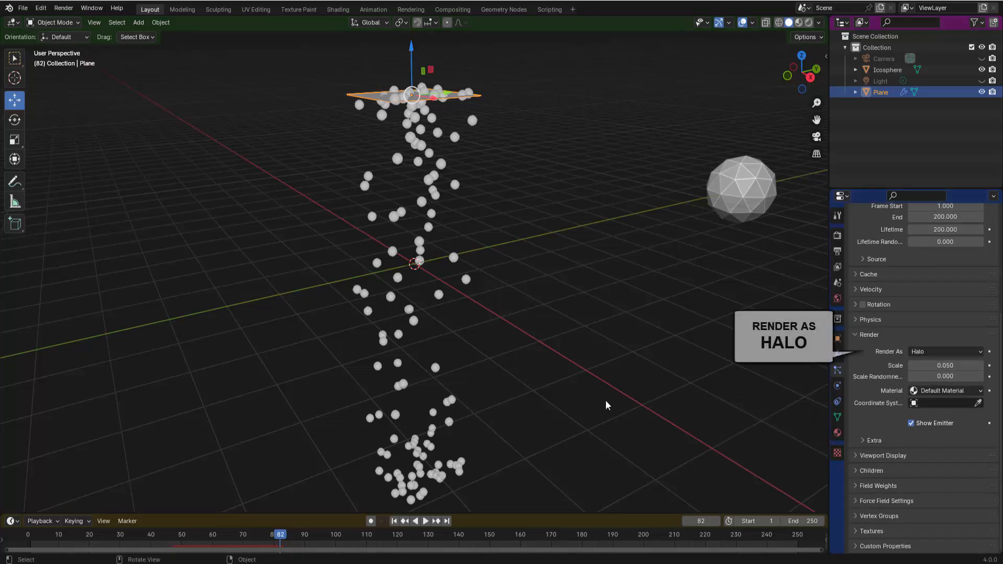
{"action": "left_click", "coordinate": [920, 352]}
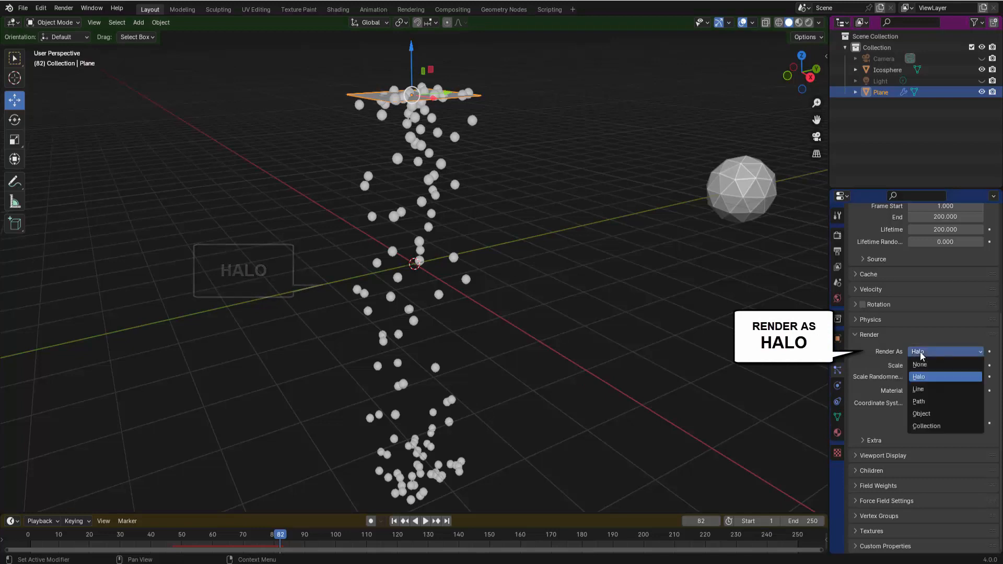
{"action": "left_click", "coordinate": [934, 414]}
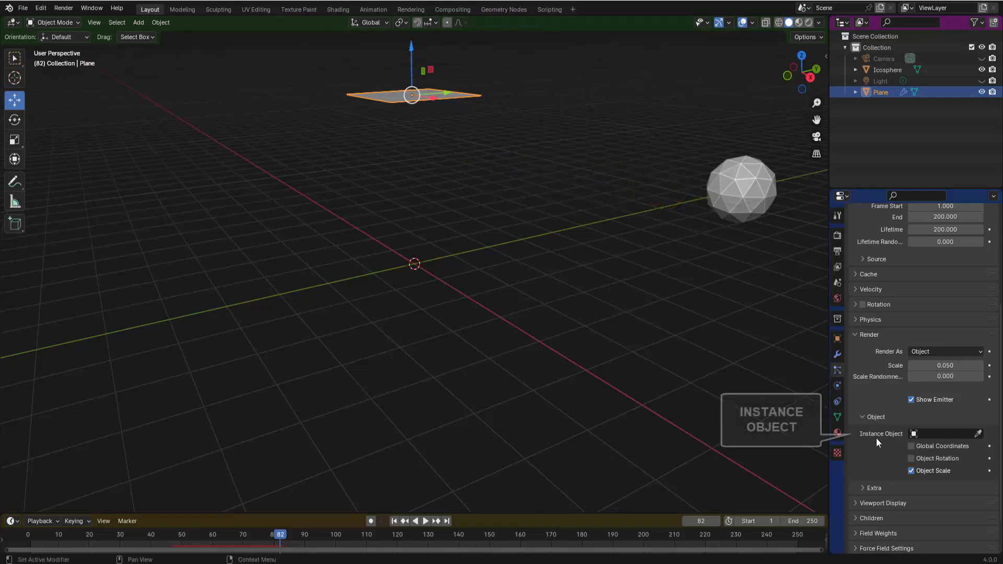
{"action": "left_click", "coordinate": [978, 434]}
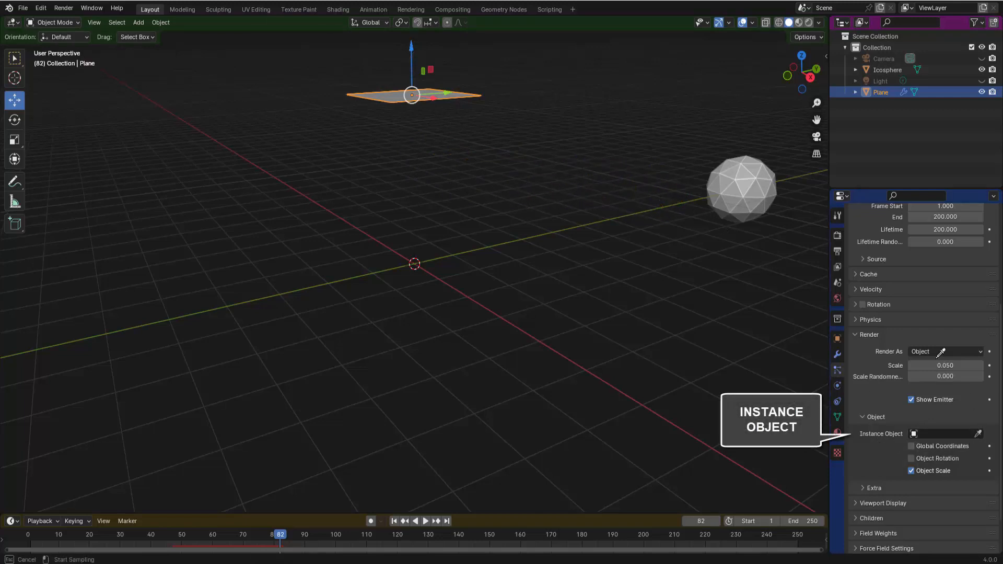
{"action": "left_click", "coordinate": [751, 166]}
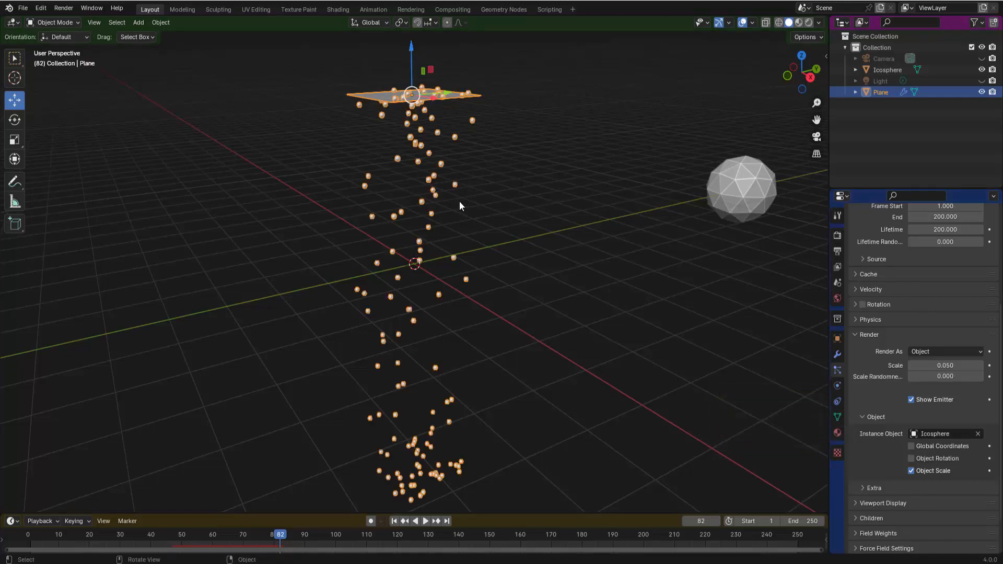
Preview the icosphere particles in playback, including a replay from the first frame
{"action": "scroll", "coordinate": [459, 202], "scroll_direction": "up", "scroll_amount": 2}
{"action": "scroll", "coordinate": [581, 216], "scroll_direction": "down", "scroll_amount": 3}
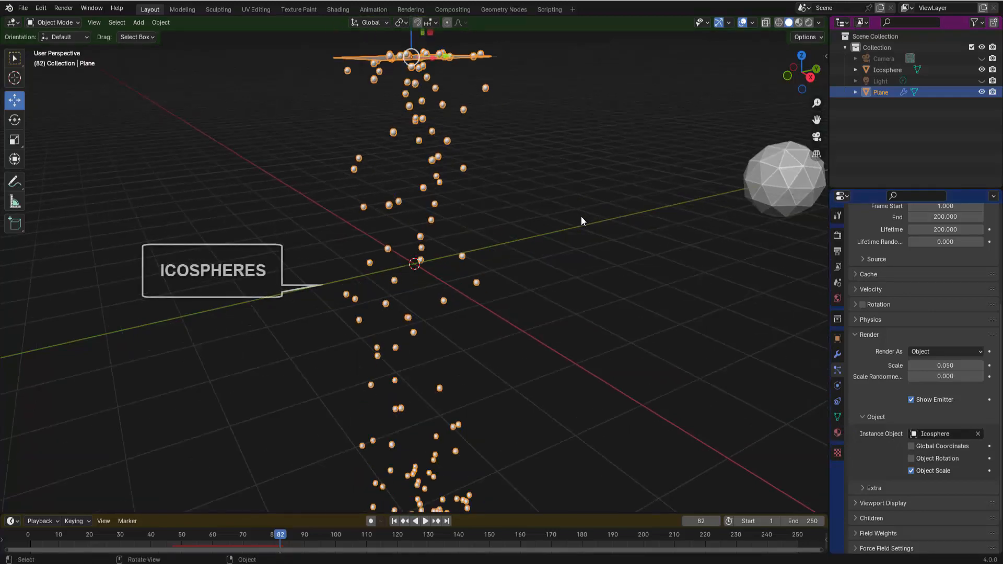
{"action": "left_click", "coordinate": [425, 522]}
{"action": "left_click", "coordinate": [422, 522]}
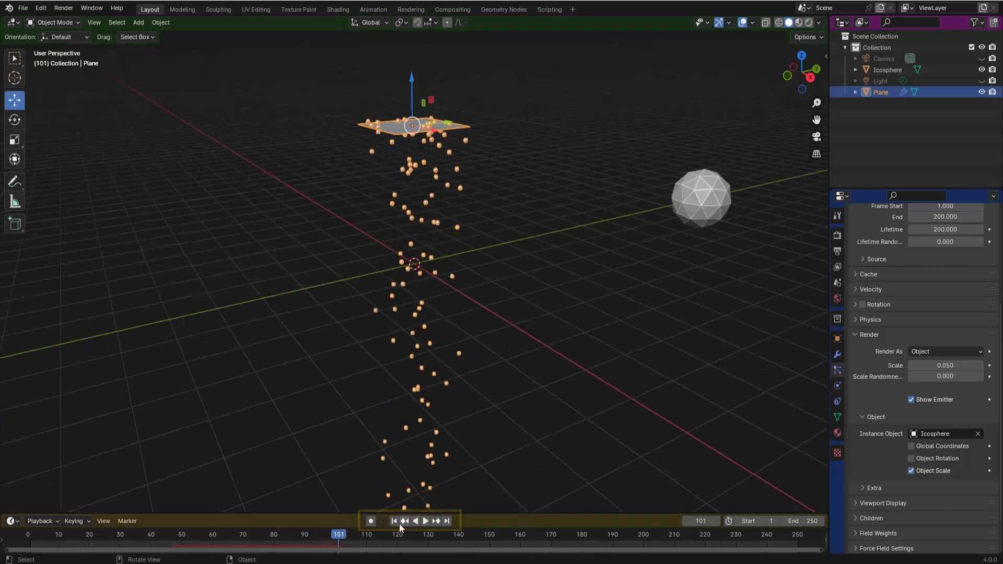
{"action": "left_click", "coordinate": [394, 521]}
{"action": "left_click", "coordinate": [426, 521]}
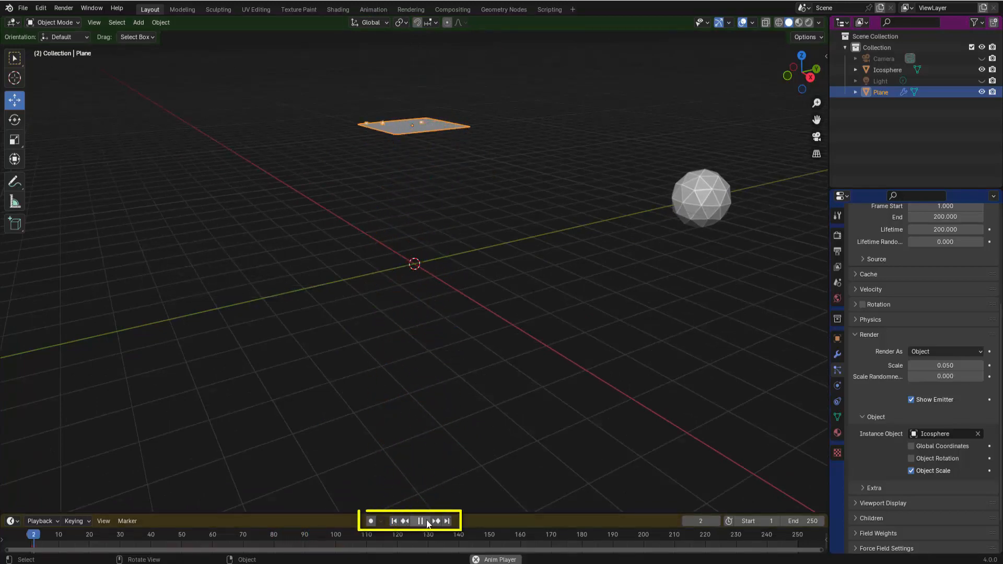
{"action": "left_click", "coordinate": [426, 521]}
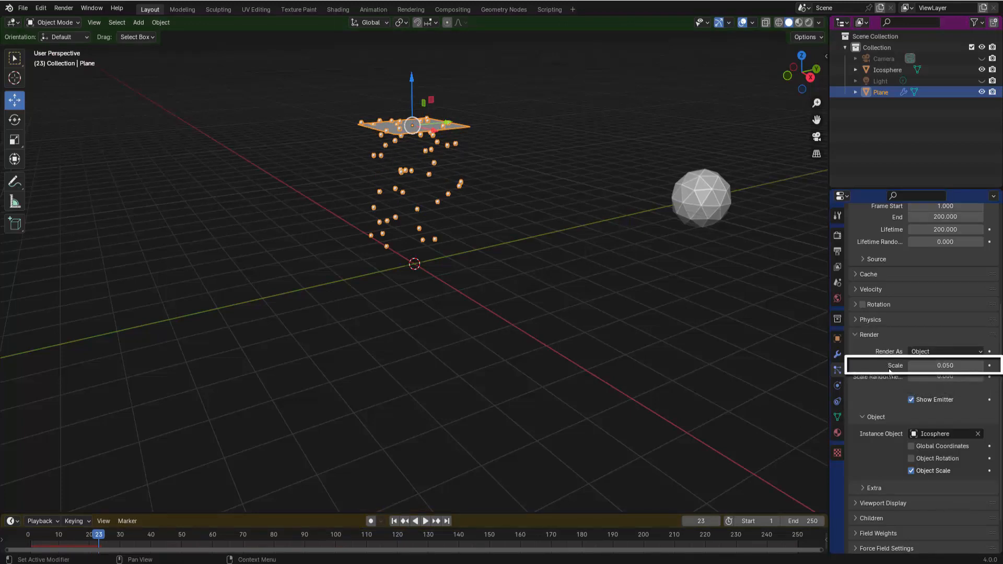
Set the particle render scale to 0.230 and scale randomness to 0.830, and play the animation briefly to check the sizes
{"action": "left_click_drag", "start_coordinate": [935, 366], "coordinate": [990, 366]}
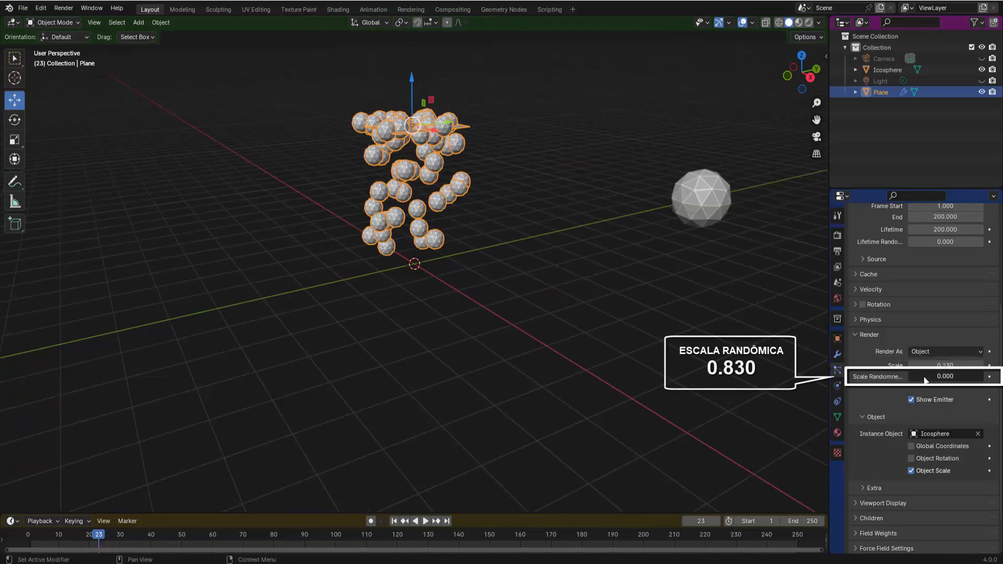
{"action": "left_click_drag", "start_coordinate": [926, 380], "coordinate": [971, 376]}
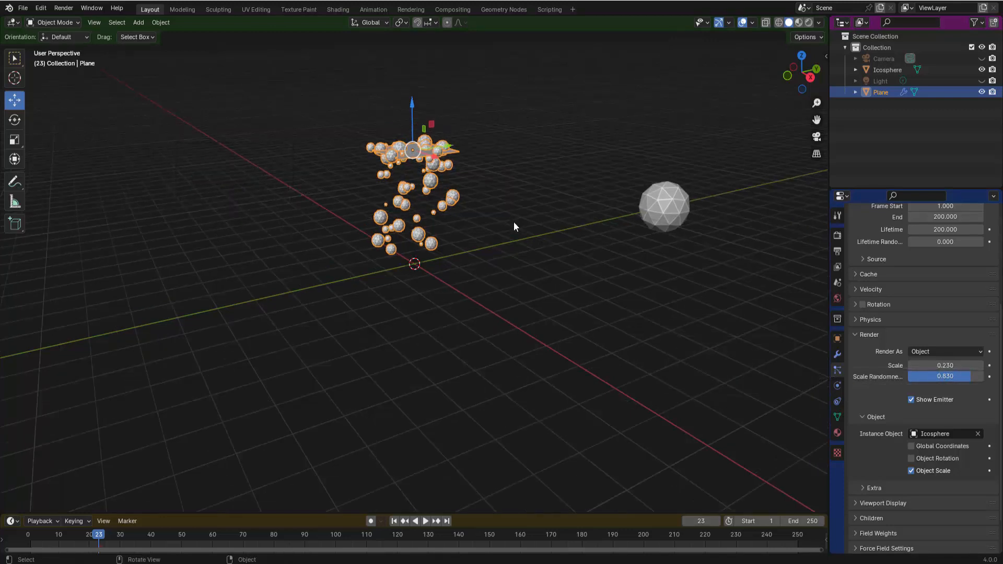
{"action": "left_click", "coordinate": [425, 521]}
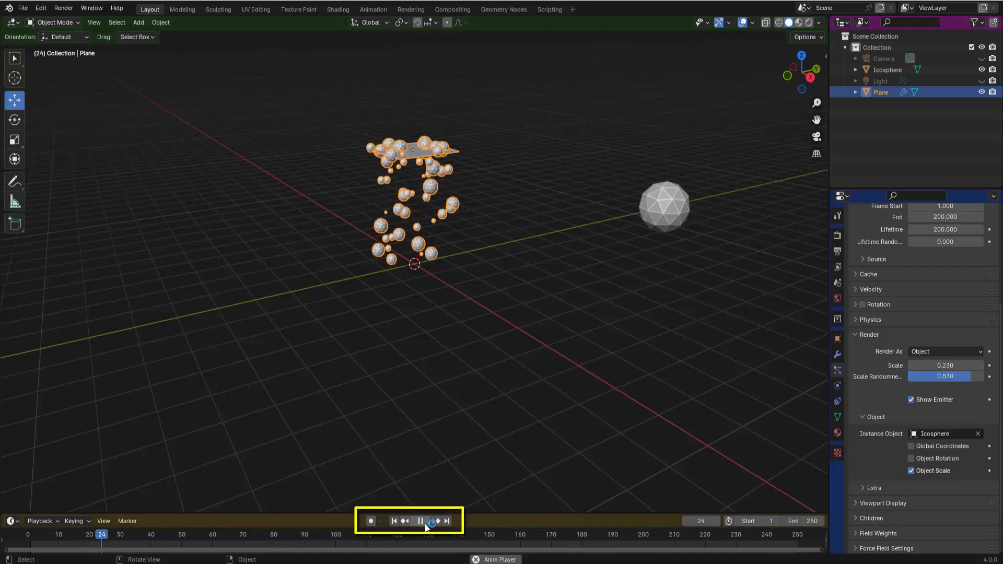
{"action": "left_click", "coordinate": [421, 521]}
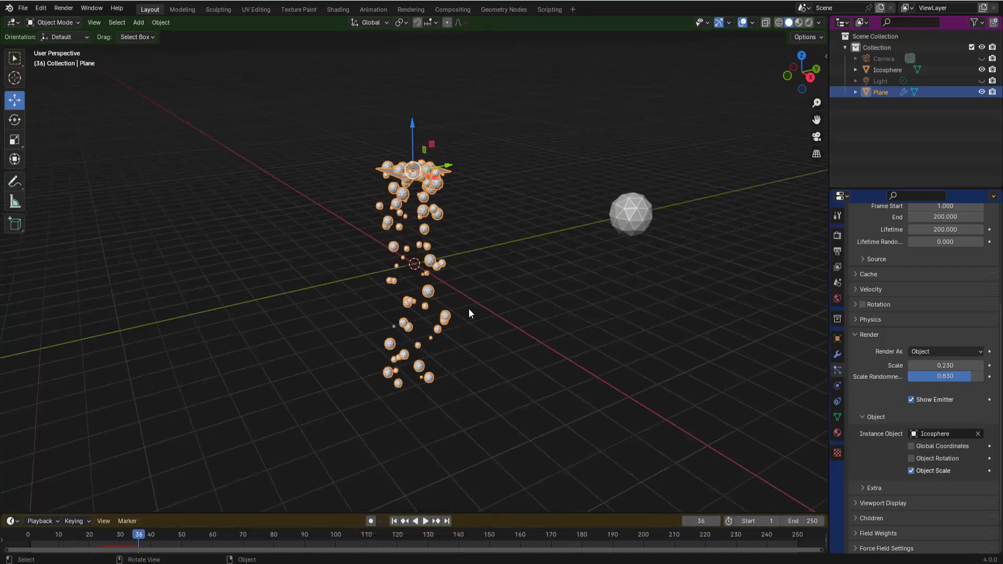
Make the plane's particle instances real from its particle system modifier, converting them into separate icosphere meshes
{"action": "scroll", "coordinate": [493, 308], "scroll_direction": "up", "scroll_amount": 2}
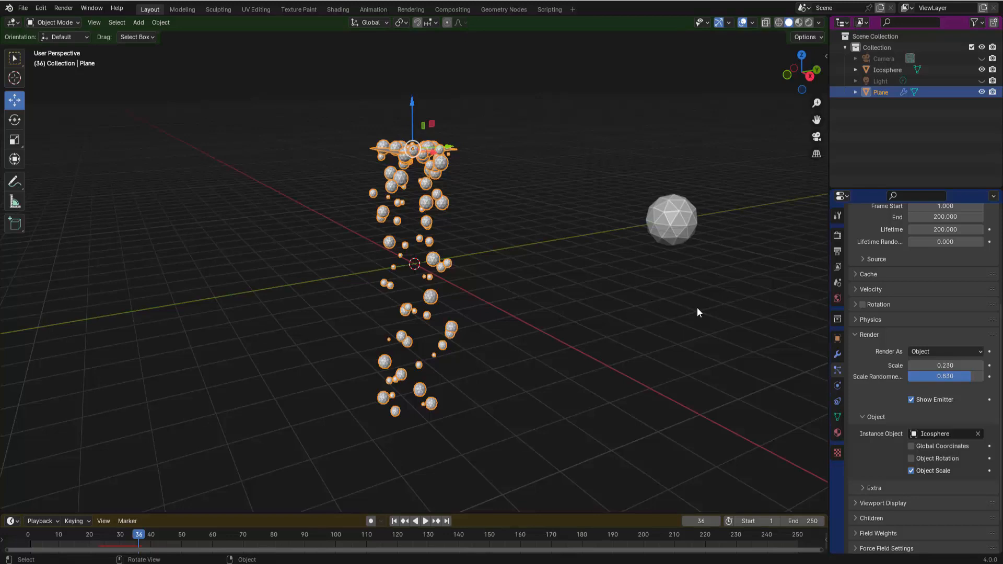
{"action": "left_click", "coordinate": [838, 355]}
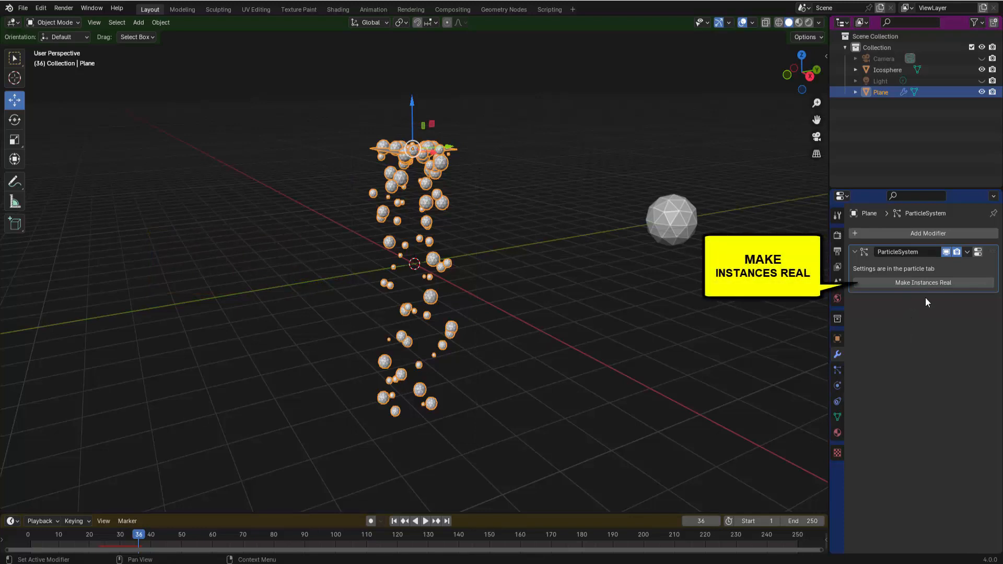
{"action": "left_click", "coordinate": [929, 283]}
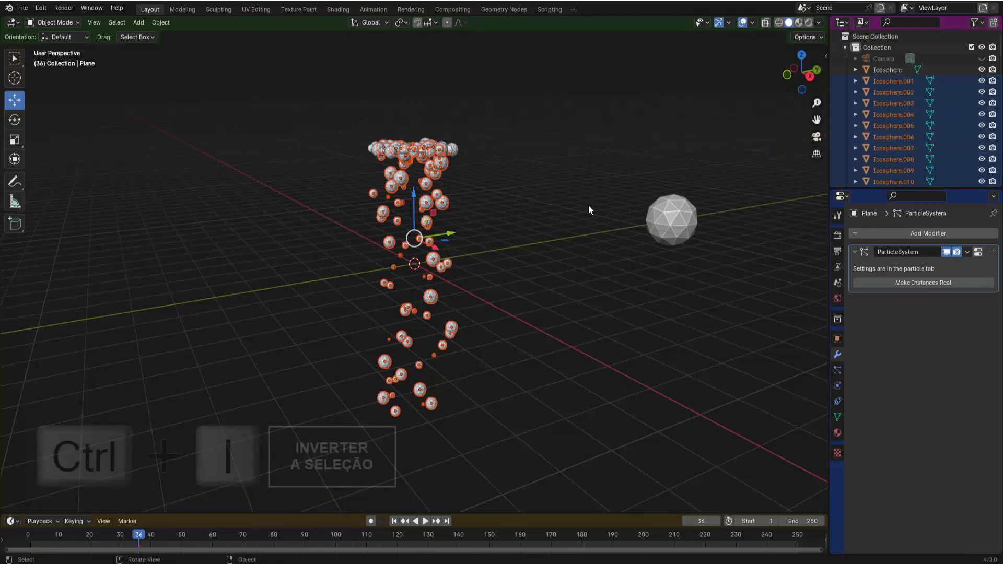
Invert the selection and delete the original icosphere together with the emitter plane
{"action": "key", "text": "ctrl+i"}
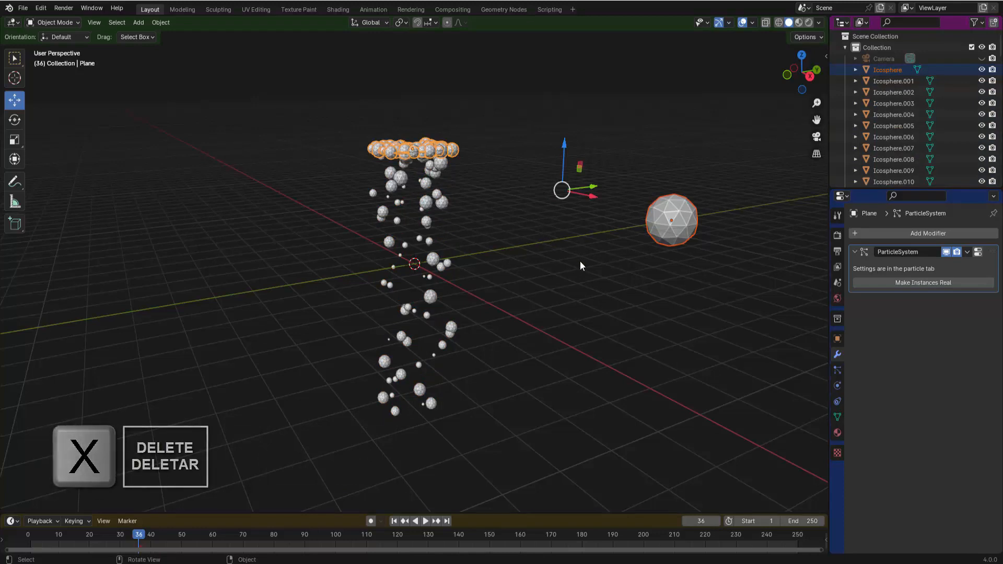
{"action": "key", "text": "x"}
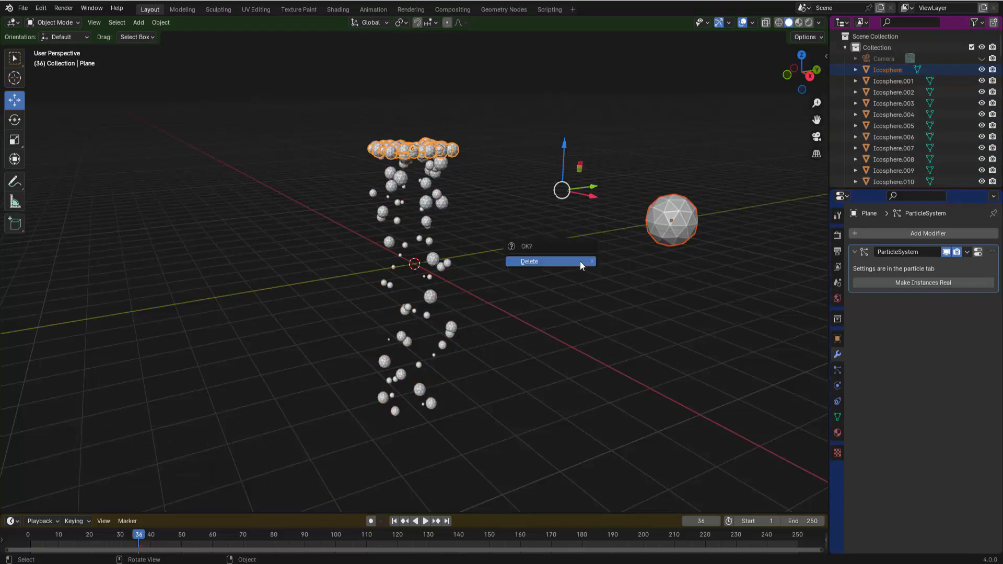
{"action": "left_click", "coordinate": [580, 261]}
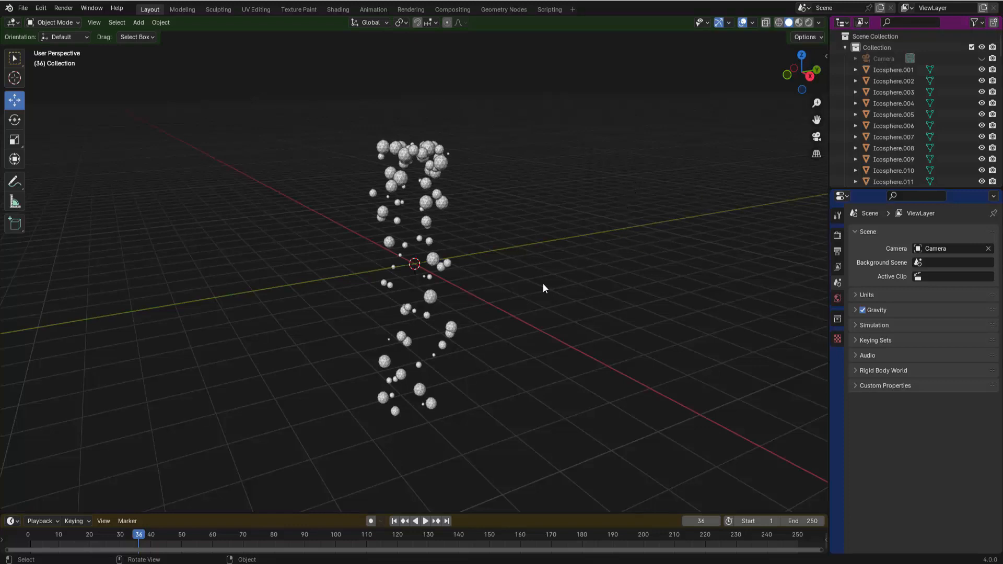
Select all the icosphere meshes, raise them along Z until the whole column is above the grid floor, and deselect them
{"action": "middle_click_drag", "start_coordinate": [525, 283], "coordinate": [549, 277]}
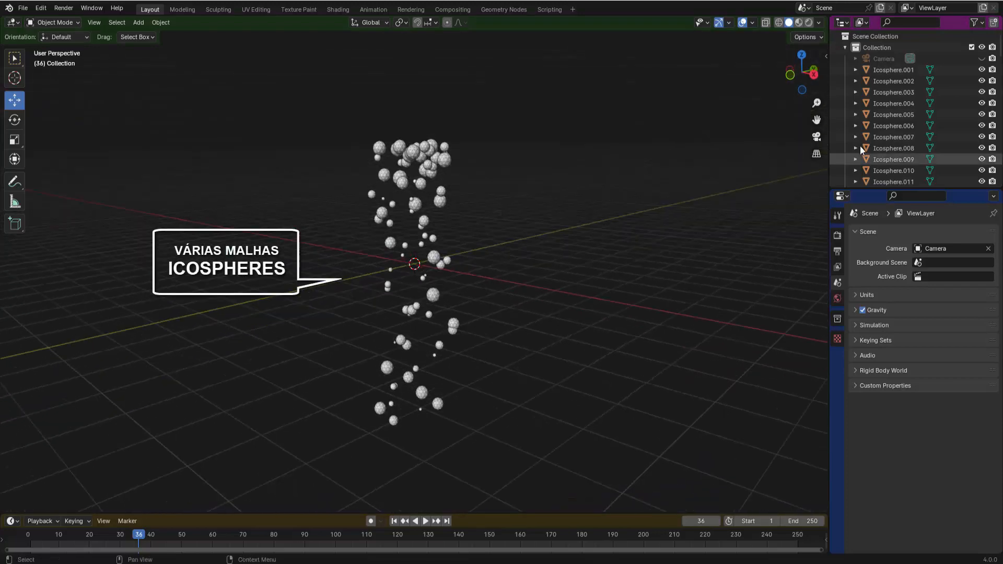
{"action": "scroll", "coordinate": [439, 180], "scroll_direction": "down", "scroll_amount": 2}
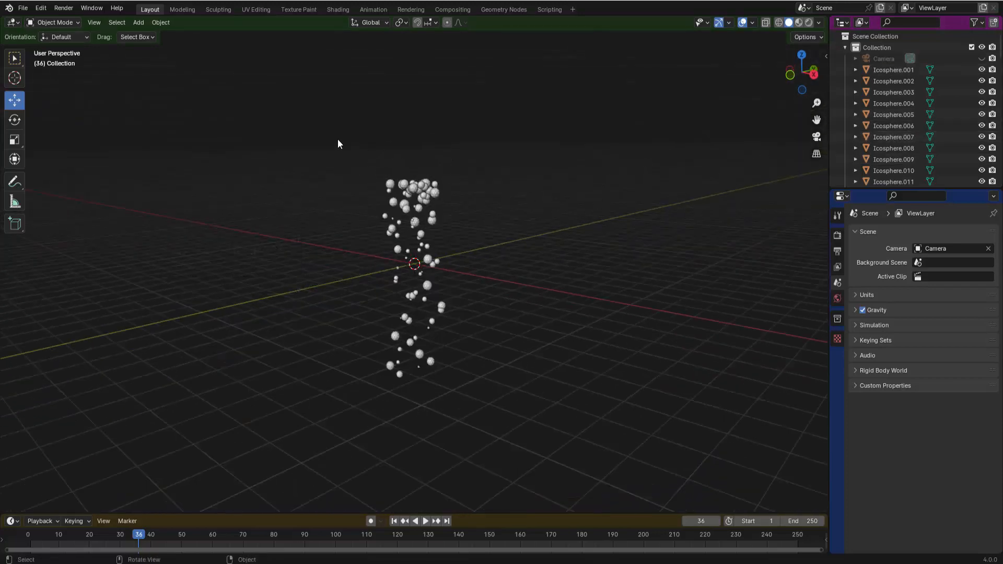
{"action": "left_click_drag", "start_coordinate": [338, 142], "coordinate": [516, 399]}
{"action": "scroll", "coordinate": [525, 335], "scroll_direction": "down", "scroll_amount": 3}
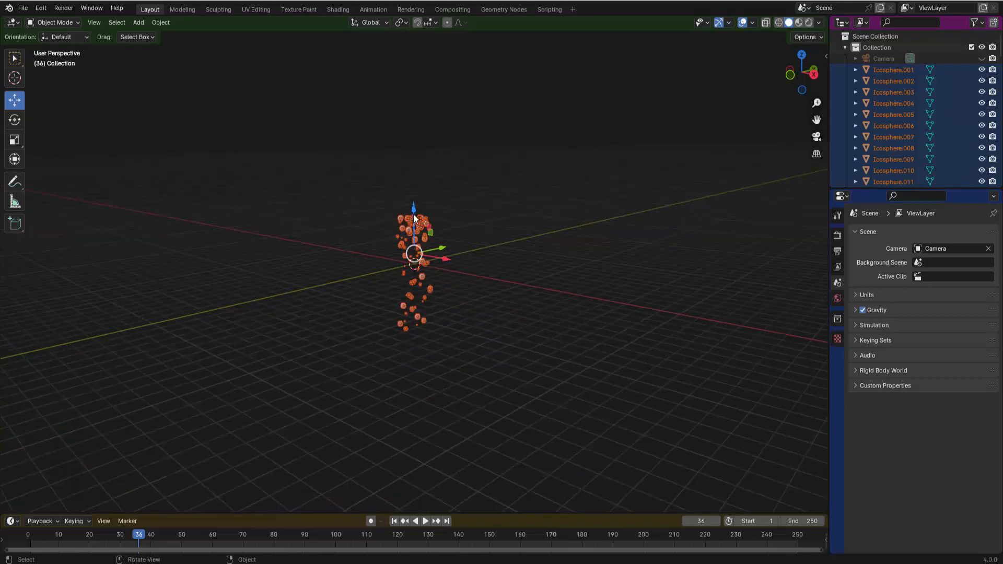
{"action": "left_click_drag", "start_coordinate": [414, 208], "coordinate": [421, 53]}
{"action": "middle_click_drag", "start_coordinate": [517, 140], "coordinate": [510, 169]}
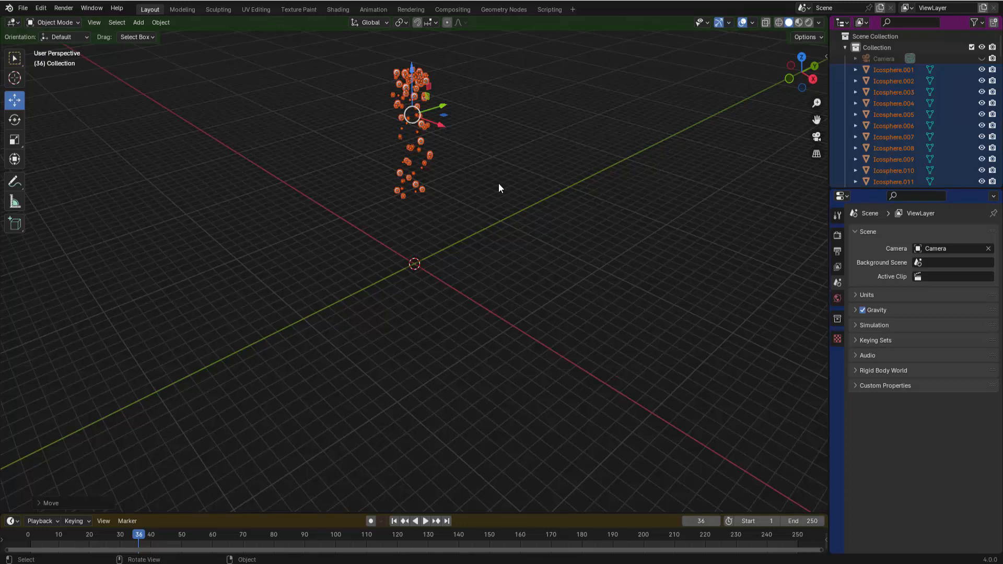
{"action": "key", "text": "alt+a"}
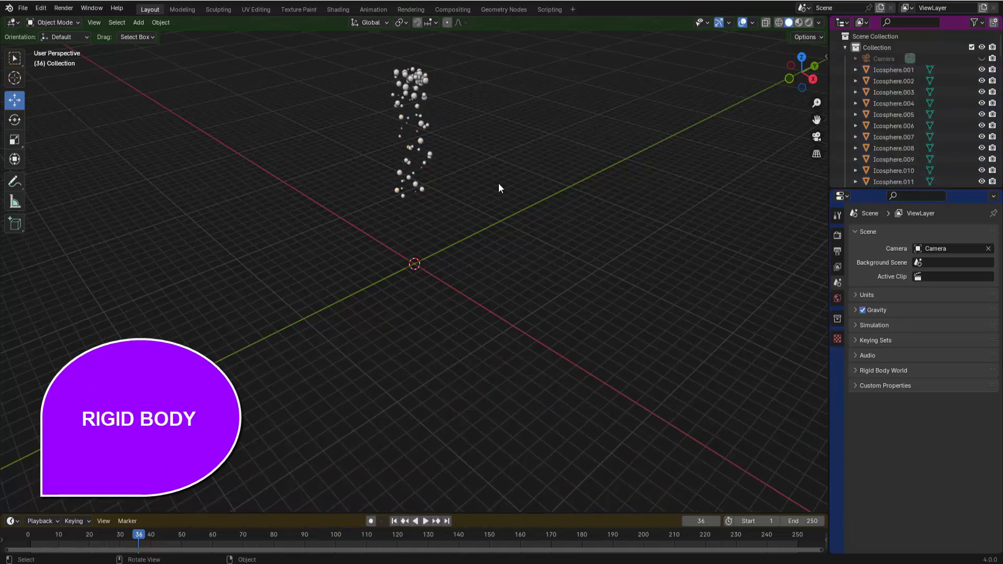
Add an Active rigid body to a single icosphere on the column's outer edge and set its collision shape to Mesh
{"action": "left_click", "coordinate": [430, 154]}
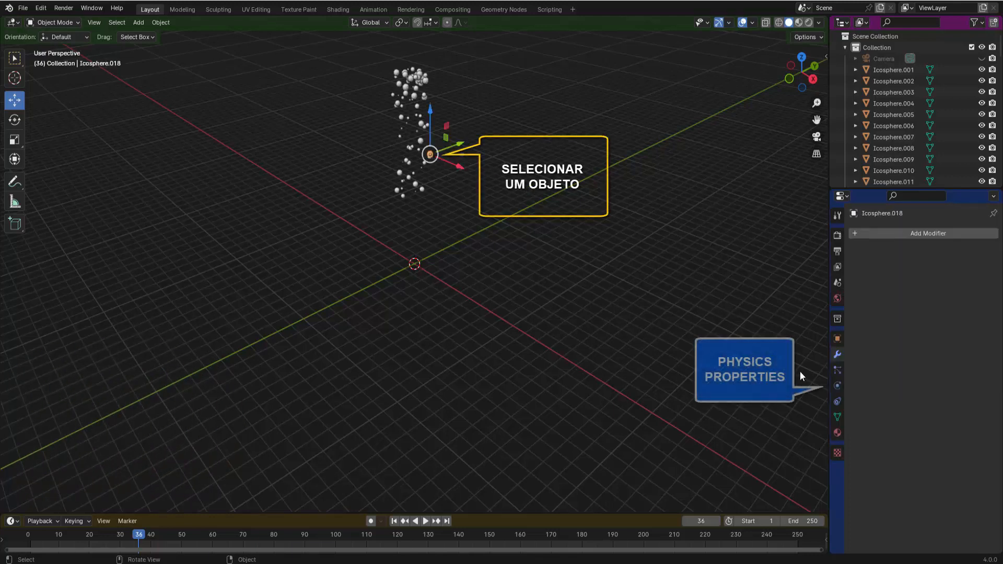
{"action": "left_click", "coordinate": [838, 386]}
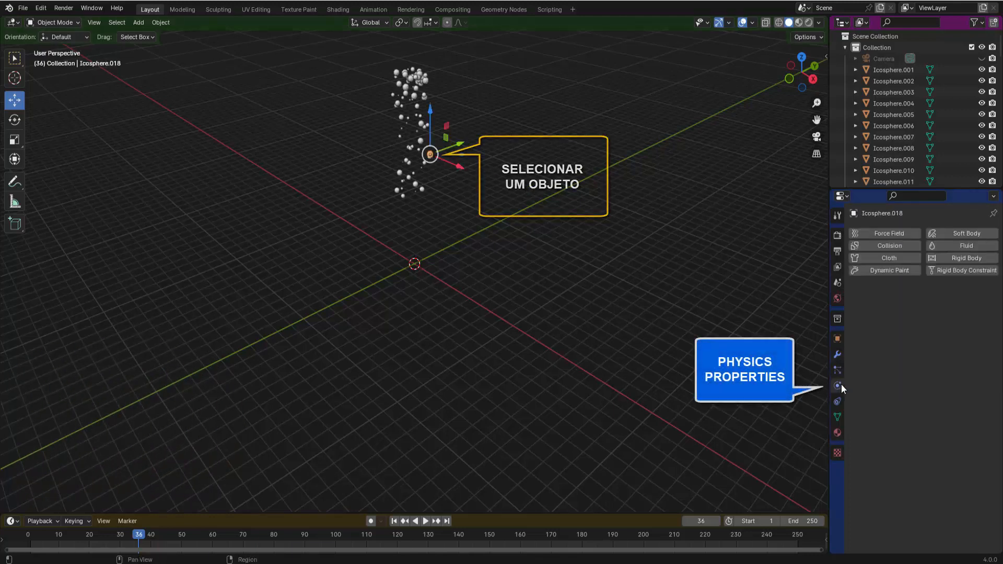
{"action": "left_click", "coordinate": [955, 257]}
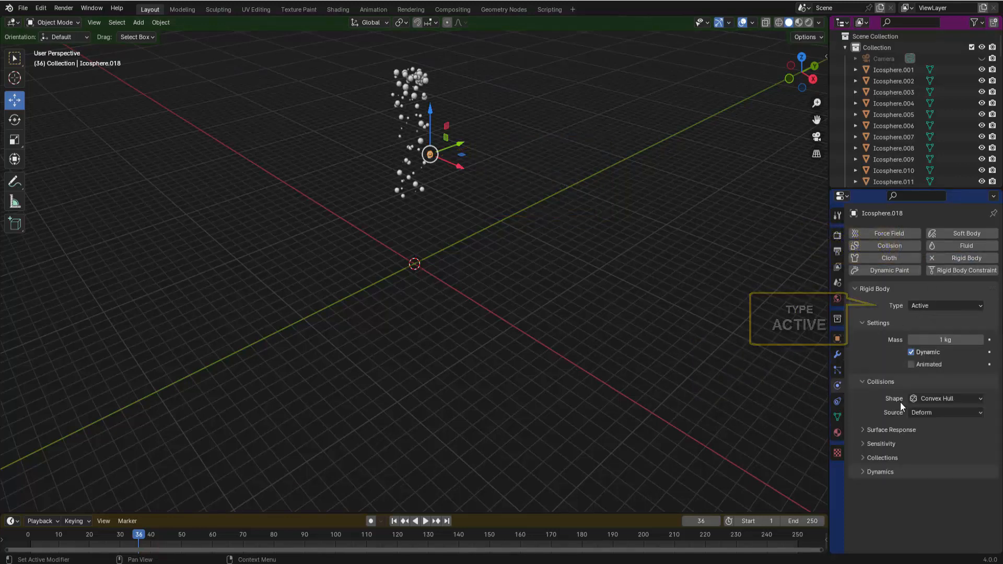
{"action": "left_click", "coordinate": [936, 399]}
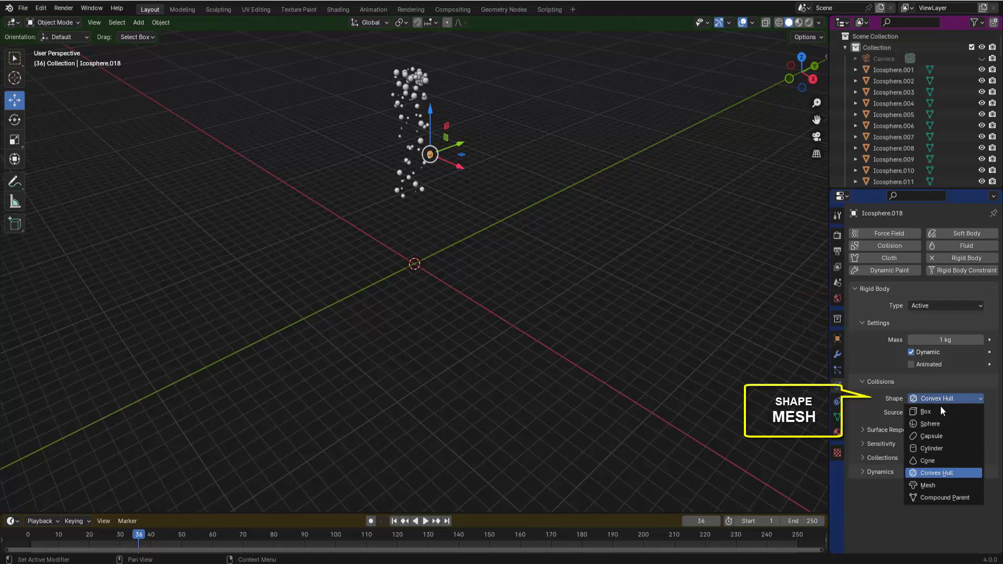
{"action": "left_click", "coordinate": [926, 484]}
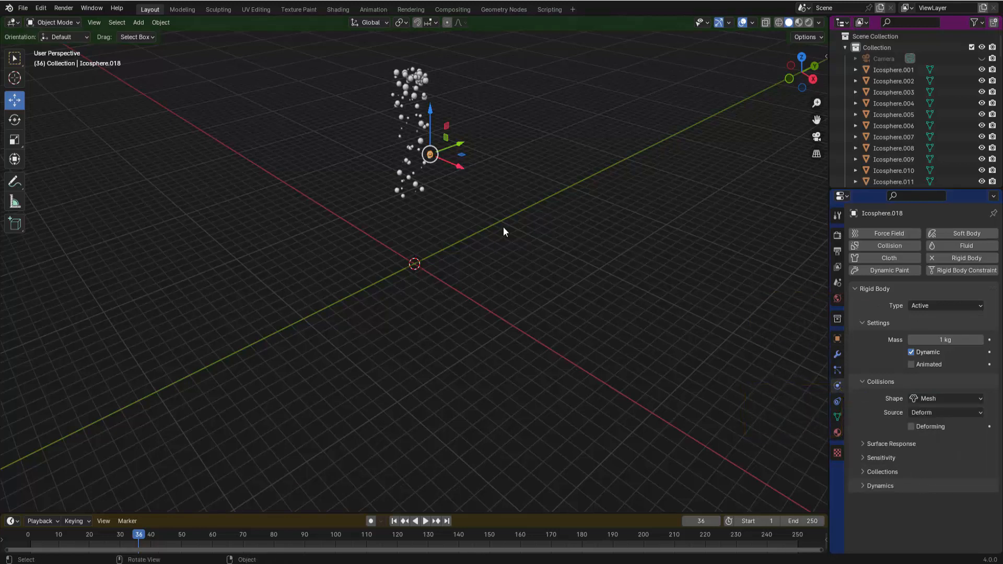
Play the animation from frame 1 to check the single icosphere's fall, and return to the first frame
{"action": "left_click", "coordinate": [394, 521]}
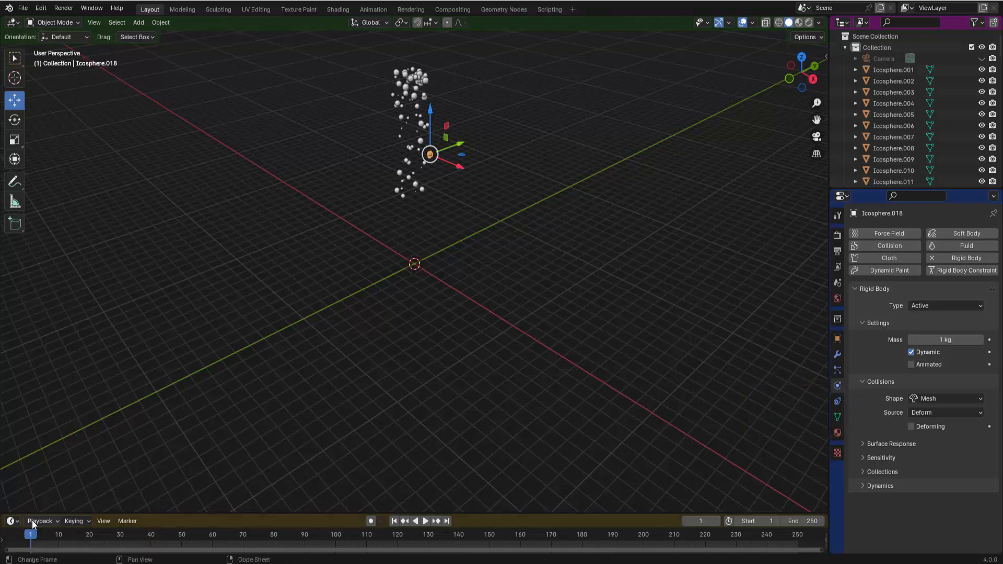
{"action": "key", "text": "space"}
{"action": "key", "text": "space"}
{"action": "left_click", "coordinate": [425, 521]}
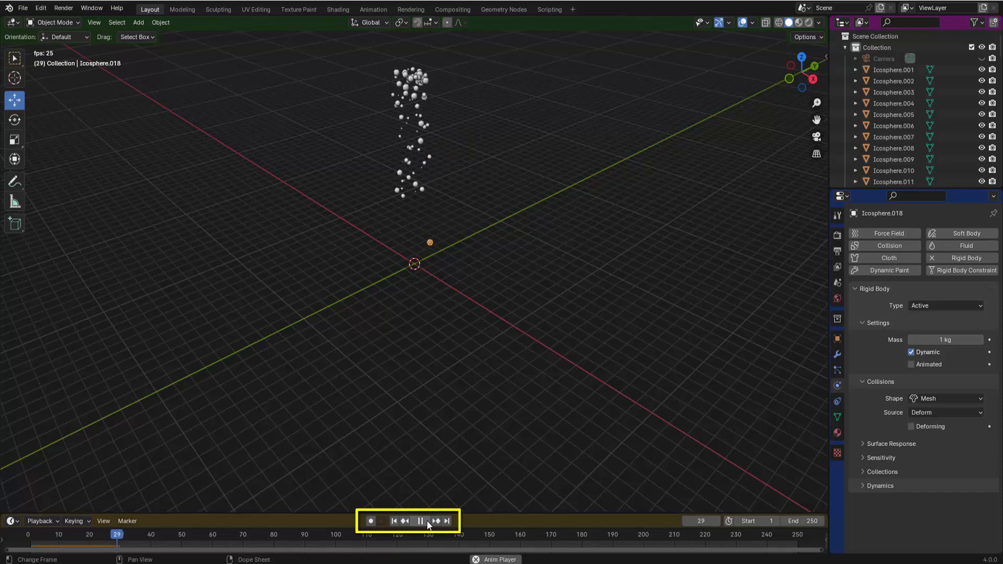
{"action": "left_click", "coordinate": [421, 522]}
{"action": "left_click", "coordinate": [394, 521]}
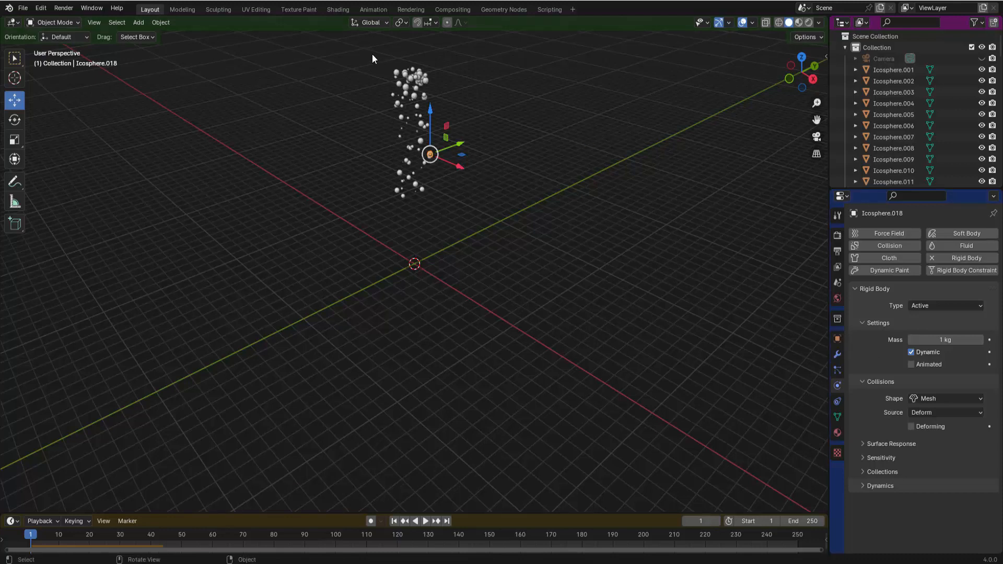
Select all the icospheres and copy the rigid body settings from the active one to the rest
{"action": "left_click_drag", "start_coordinate": [371, 52], "coordinate": [461, 222]}
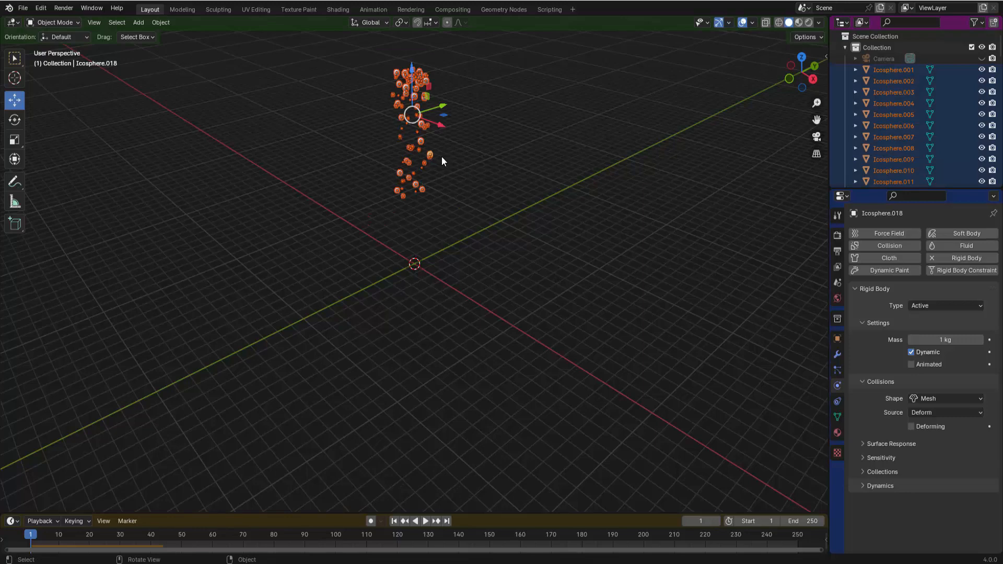
{"action": "scroll", "coordinate": [455, 154], "scroll_direction": "up", "scroll_amount": 3}
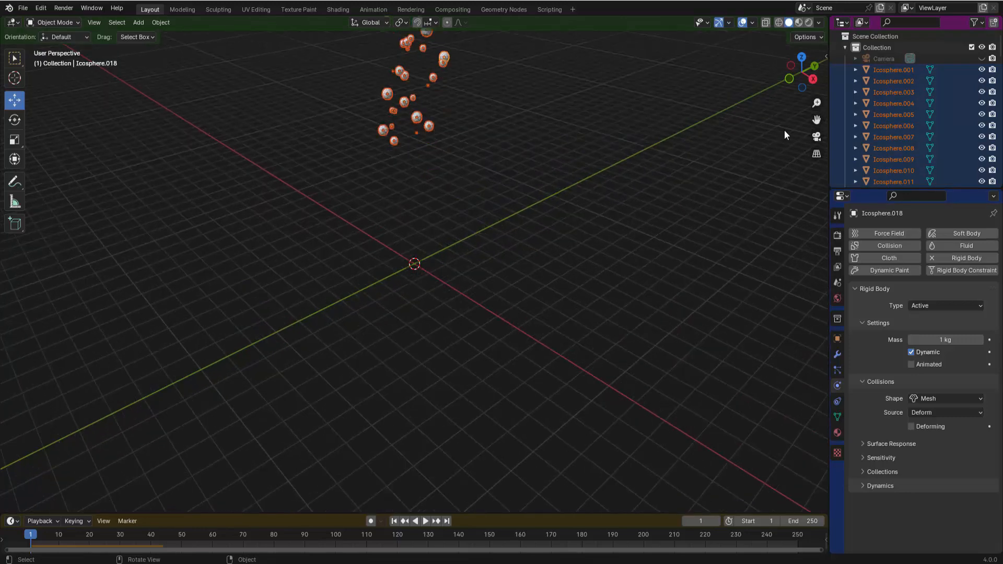
{"action": "left_click_drag", "start_coordinate": [818, 119], "coordinate": [817, 296]}
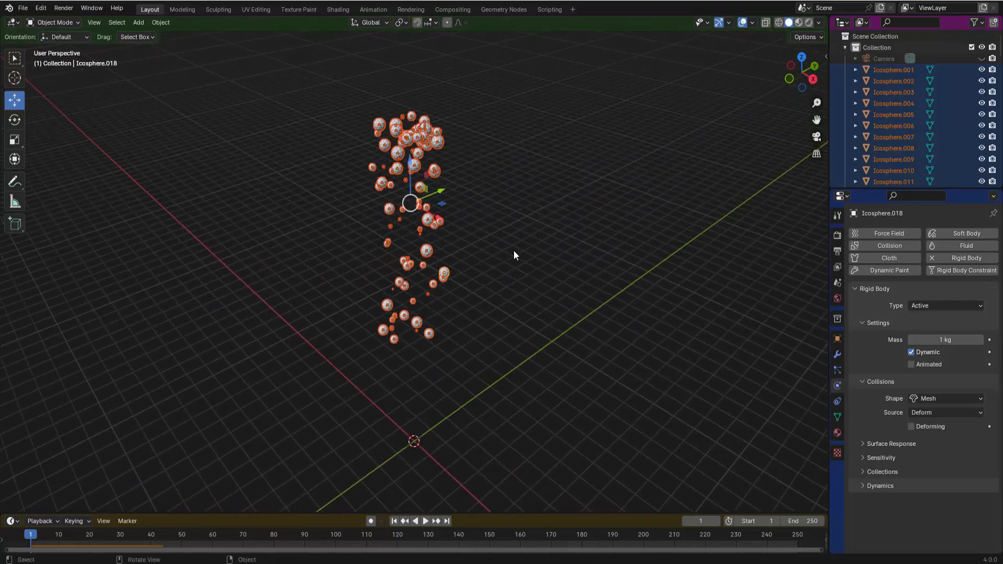
{"action": "scroll", "coordinate": [513, 252], "scroll_direction": "up", "scroll_amount": 2}
{"action": "scroll", "coordinate": [487, 273], "scroll_direction": "down", "scroll_amount": 2}
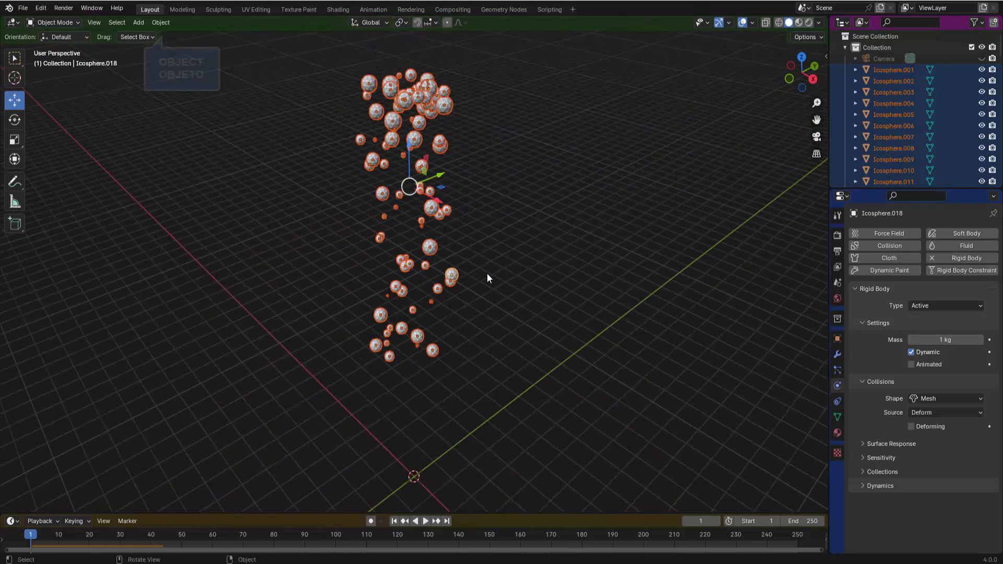
{"action": "left_click", "coordinate": [165, 23]}
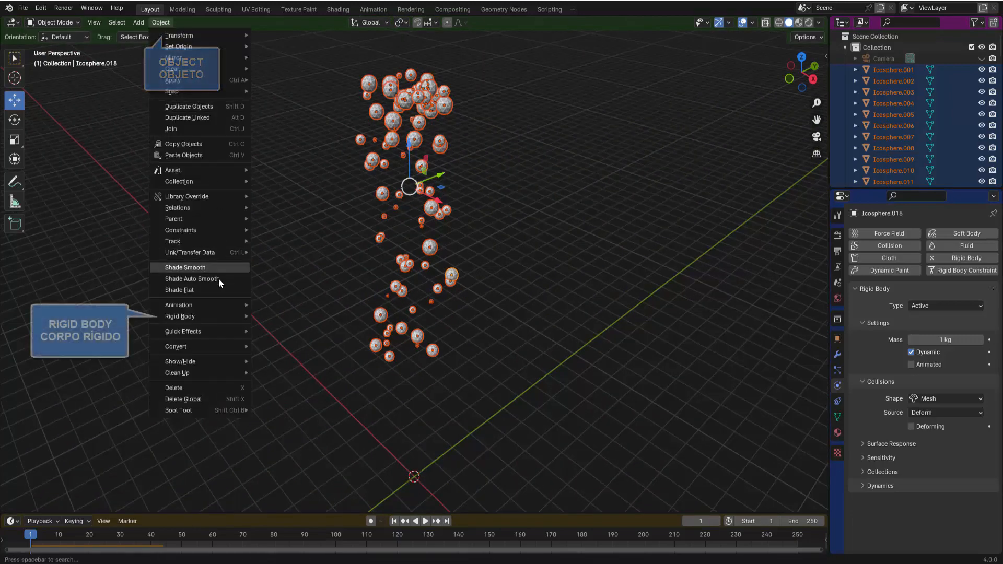
{"action": "mouse_move", "coordinate": [203, 316]}
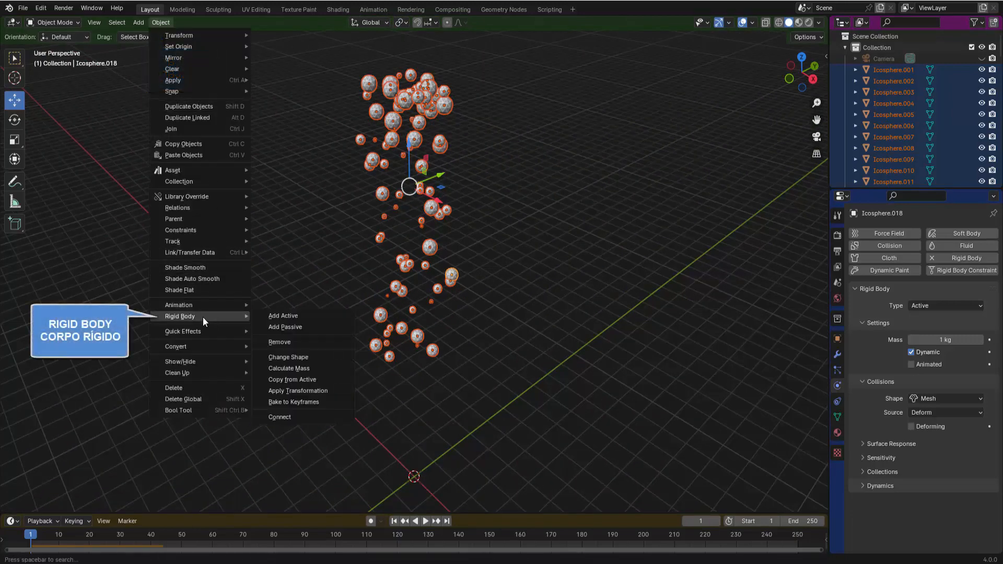
{"action": "left_click", "coordinate": [340, 381]}
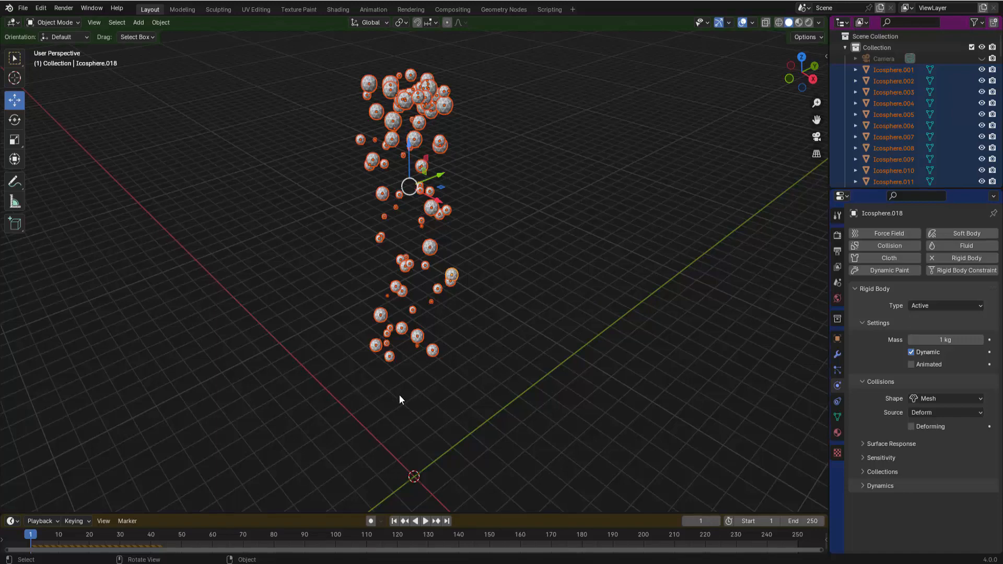
Play the simulation to check how all the icospheres fall, and return to the first frame
{"action": "scroll", "coordinate": [517, 350], "scroll_direction": "down", "scroll_amount": 8}
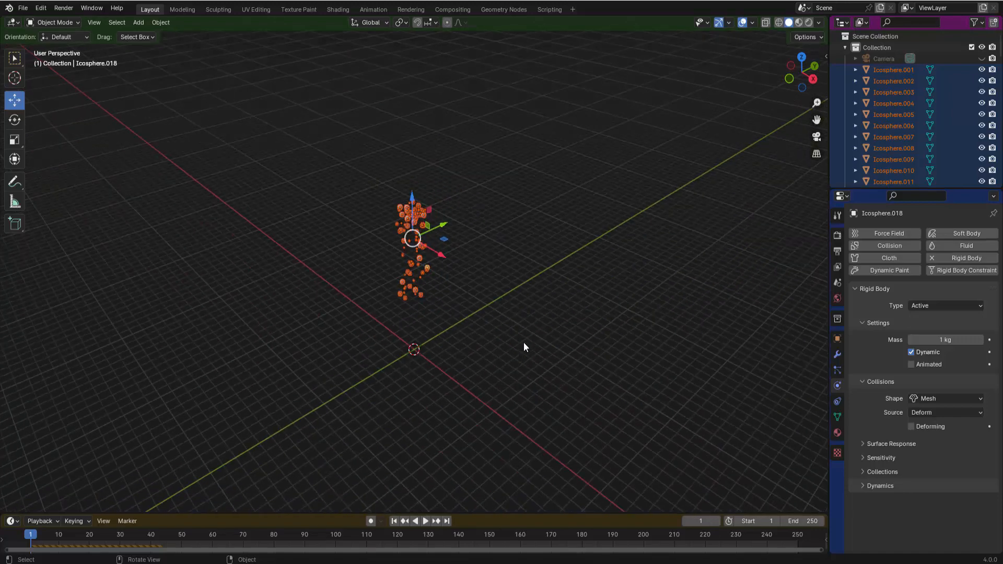
{"action": "left_click", "coordinate": [427, 521]}
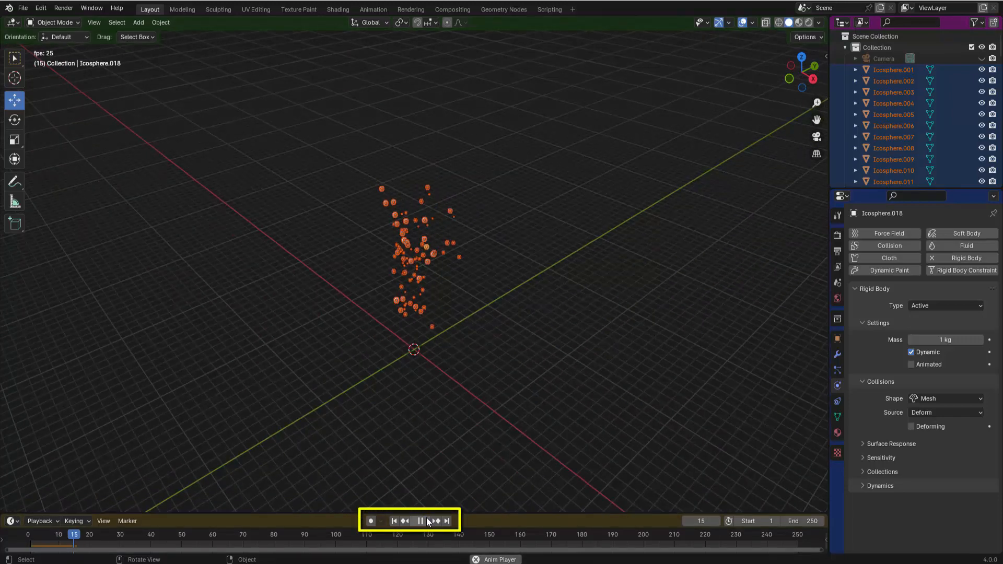
{"action": "left_click", "coordinate": [427, 521]}
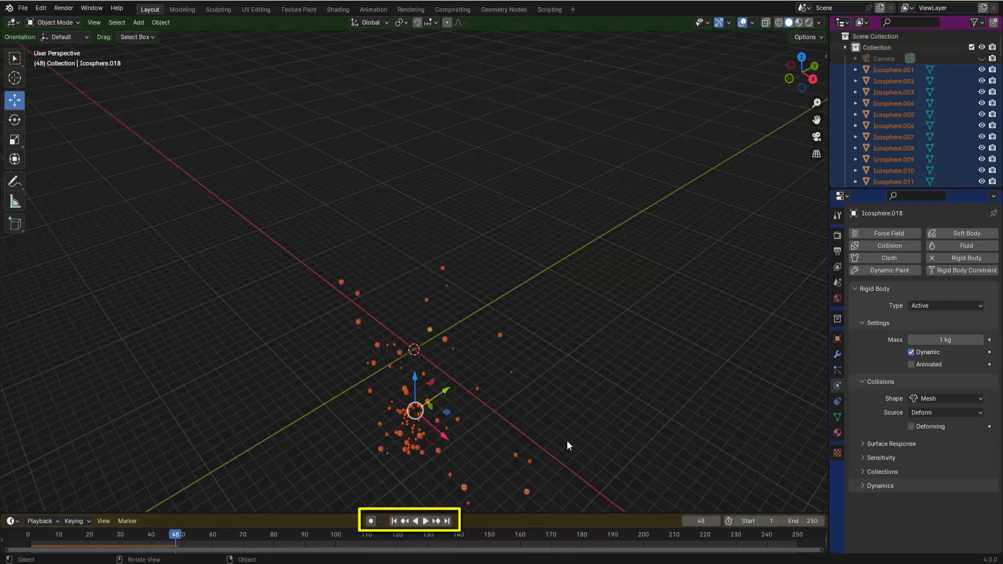
{"action": "middle_click_drag", "start_coordinate": [567, 441], "coordinate": [567, 412]}
{"action": "scroll", "coordinate": [560, 415], "scroll_direction": "down", "scroll_amount": 3}
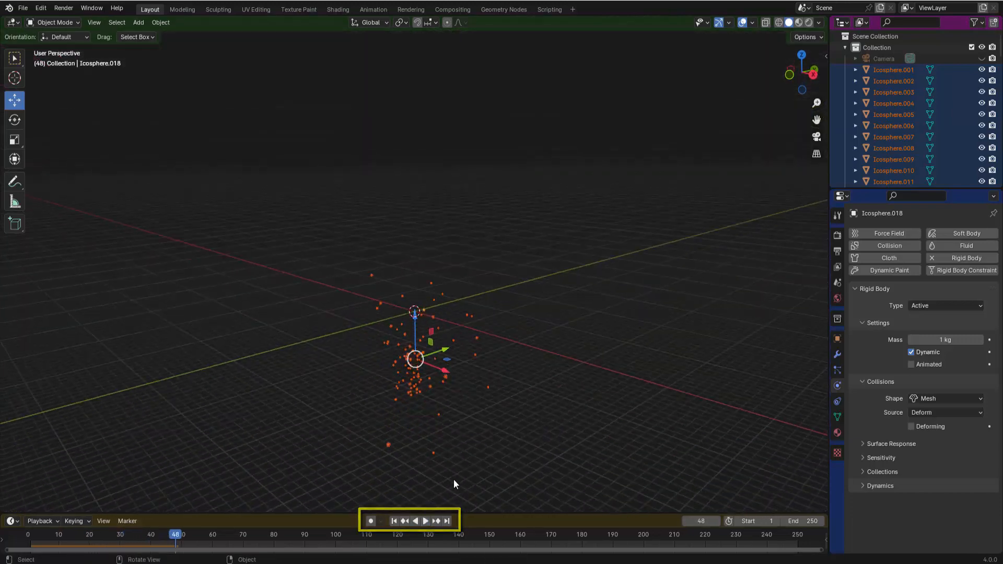
{"action": "left_click", "coordinate": [395, 521]}
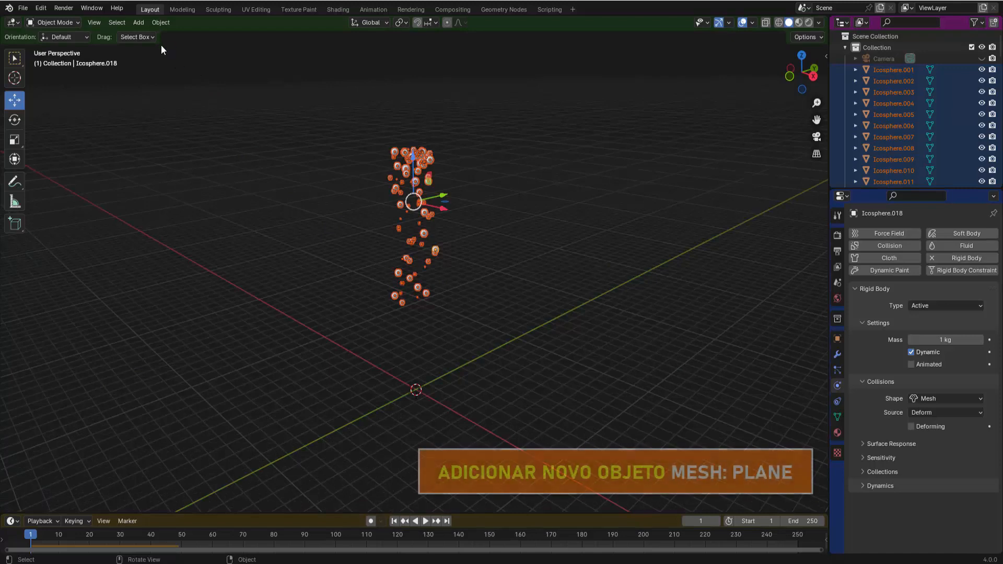
Add a mesh plane at the origin and scale it up into a large floor beneath the icospheres
{"action": "left_click", "coordinate": [138, 22]}
{"action": "mouse_move", "coordinate": [152, 35]}
{"action": "left_click", "coordinate": [249, 34]}
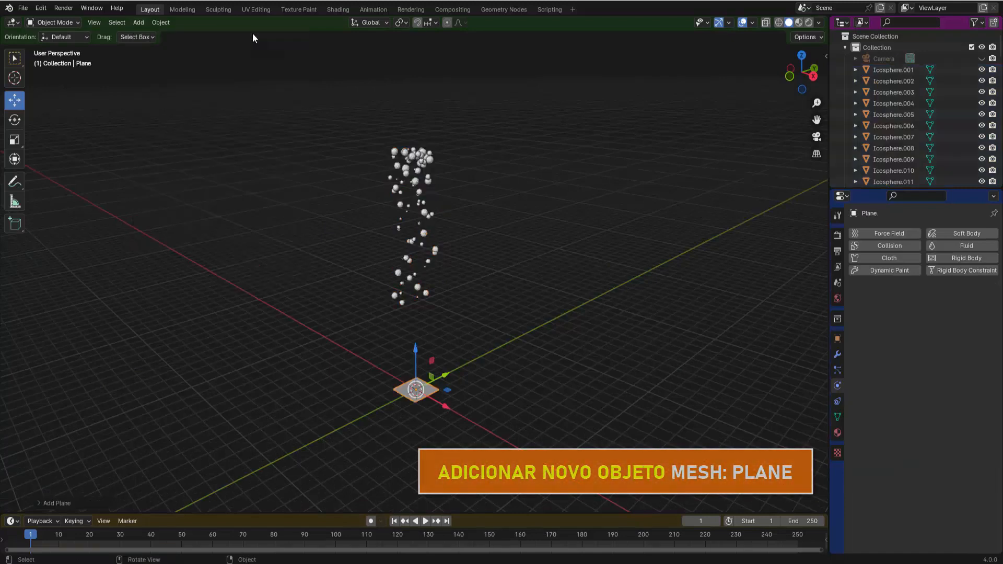
{"action": "key", "text": "s"}
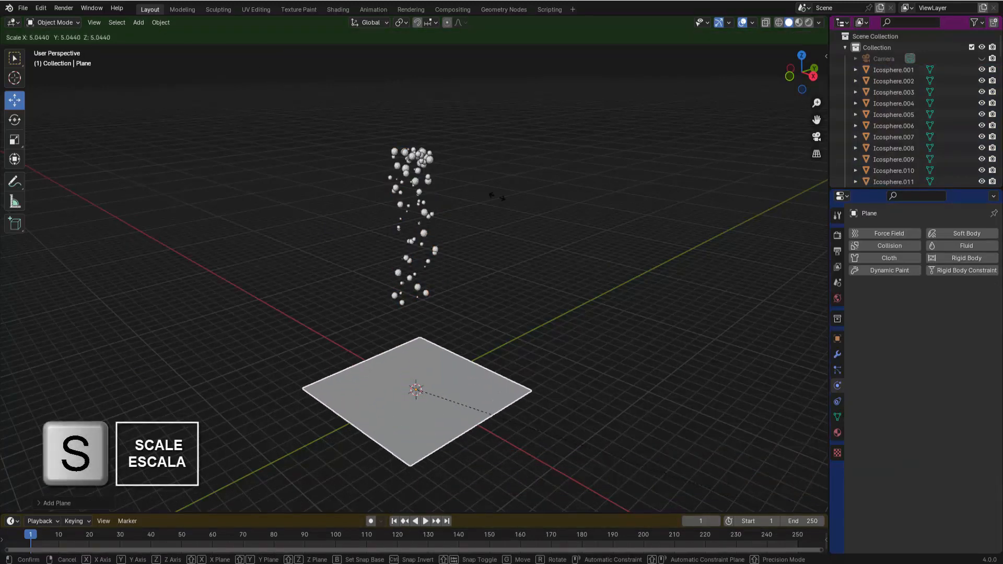
{"action": "left_click", "coordinate": [135, 261]}
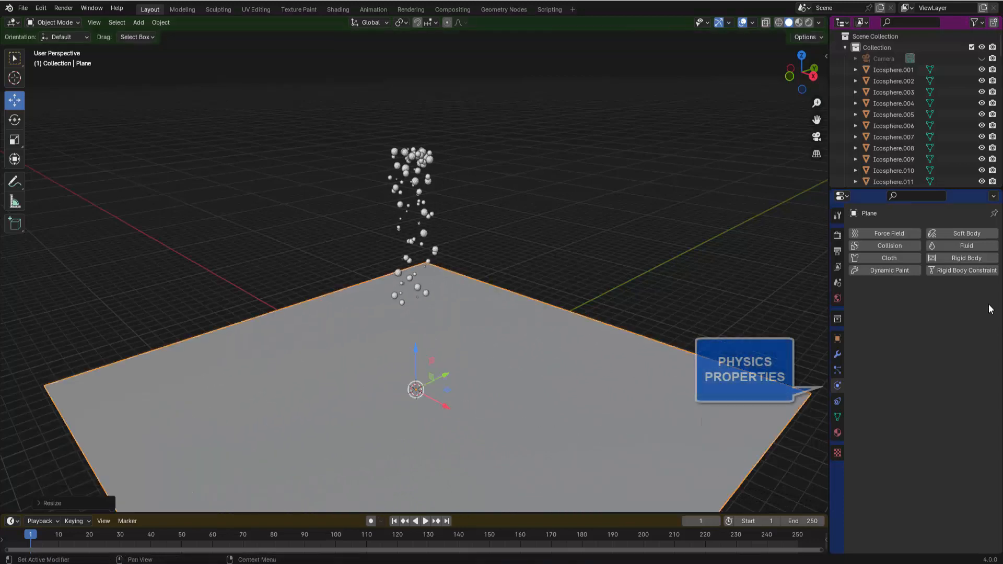
Add rigid body physics to the floor plane, with the type set to Passive and the collision shape to Mesh
{"action": "left_click", "coordinate": [967, 258]}
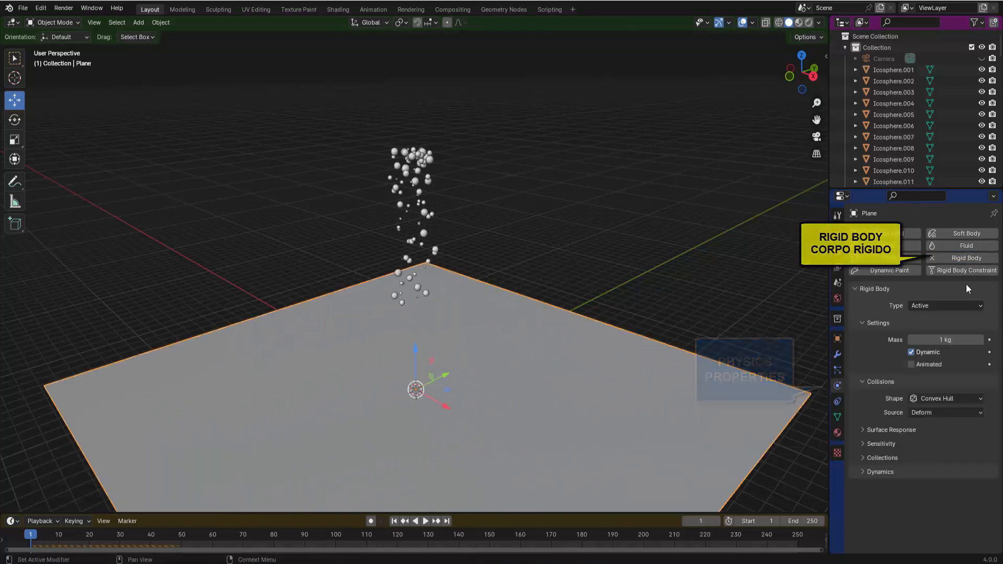
{"action": "left_click", "coordinate": [939, 306]}
{"action": "left_click", "coordinate": [935, 330]}
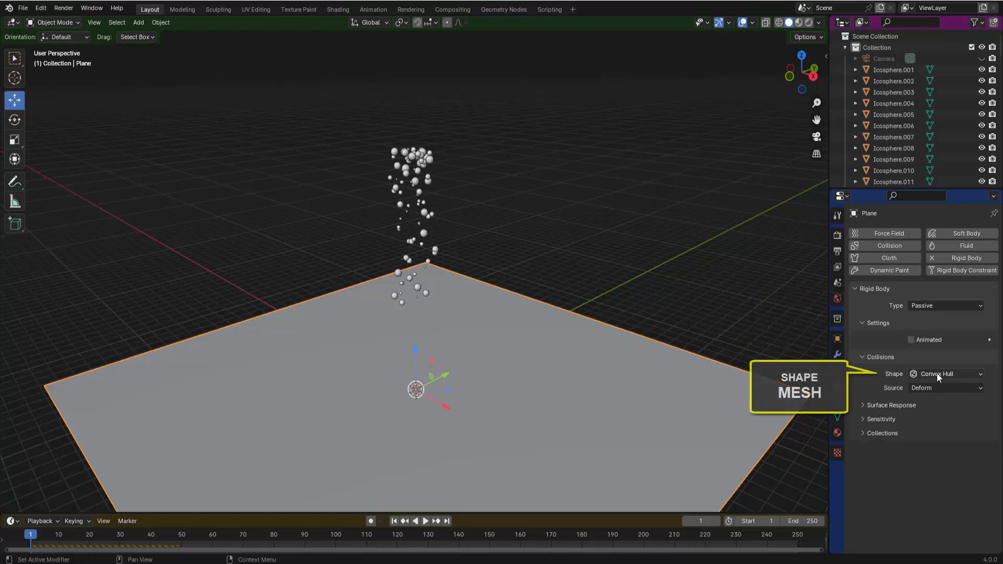
{"action": "left_click", "coordinate": [938, 374]}
{"action": "left_click", "coordinate": [935, 459]}
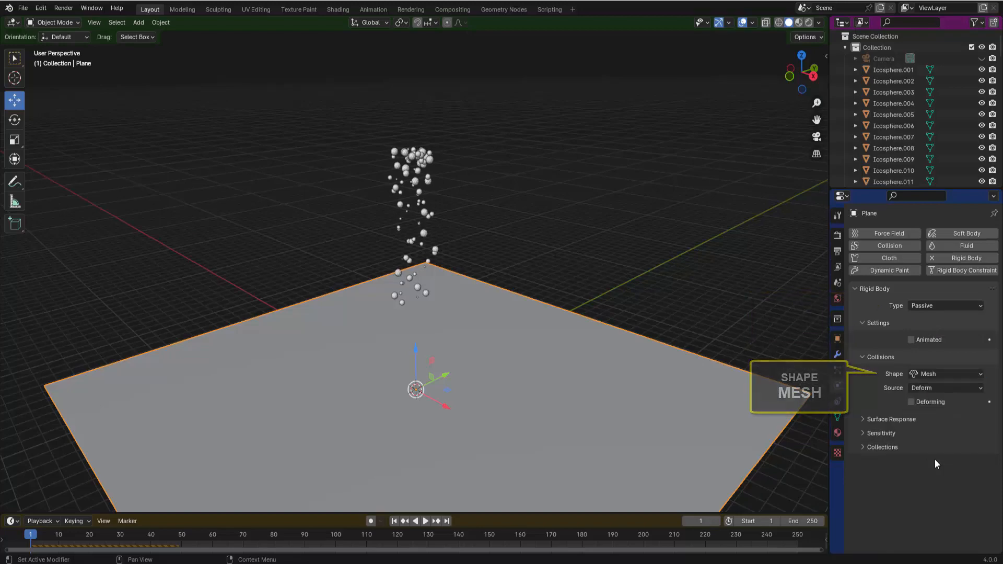
Play the simulation from frame 1 to check how the icospheres collide with the floor plane, and stop the playback
{"action": "scroll", "coordinate": [612, 444], "scroll_direction": "down", "scroll_amount": 4}
{"action": "scroll", "coordinate": [438, 490], "scroll_direction": "up", "scroll_amount": 5}
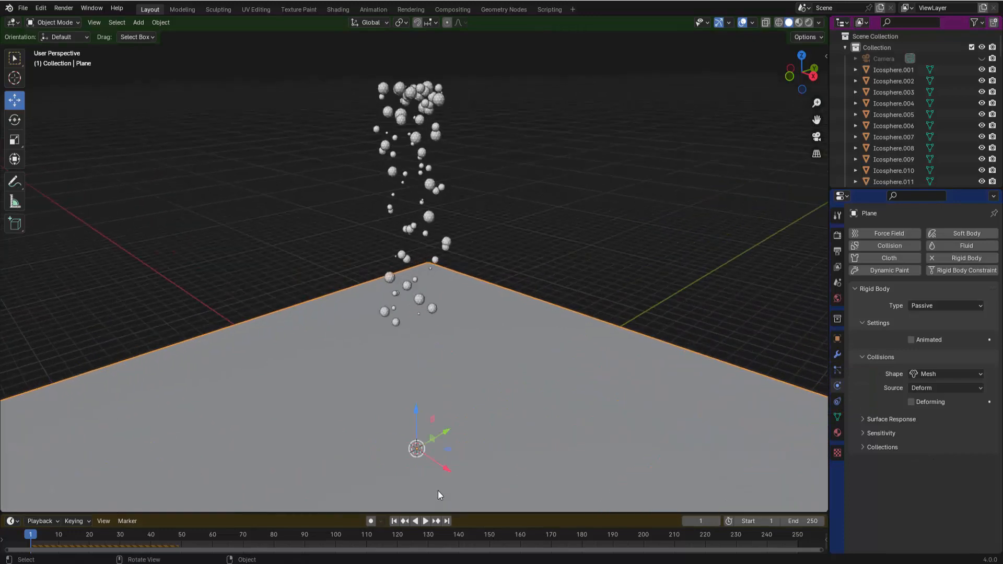
{"action": "left_click", "coordinate": [424, 523]}
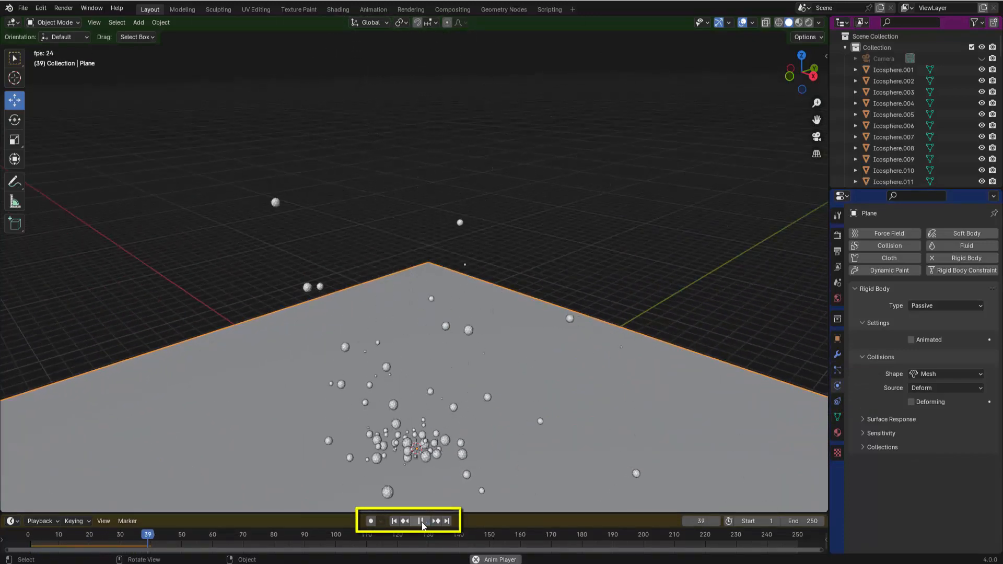
{"action": "scroll", "coordinate": [531, 448], "scroll_direction": "down", "scroll_amount": 4}
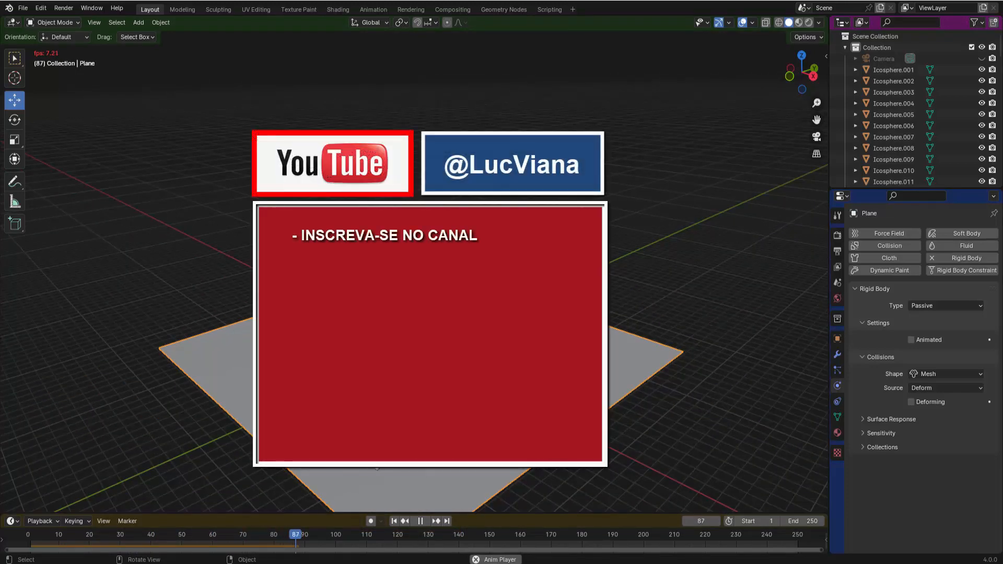
{"action": "key", "text": "space"}
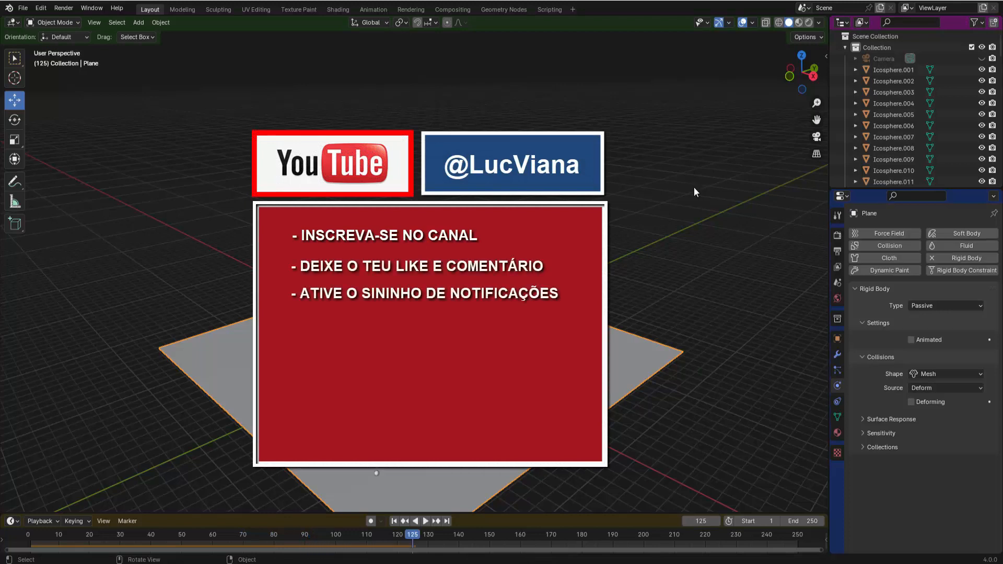